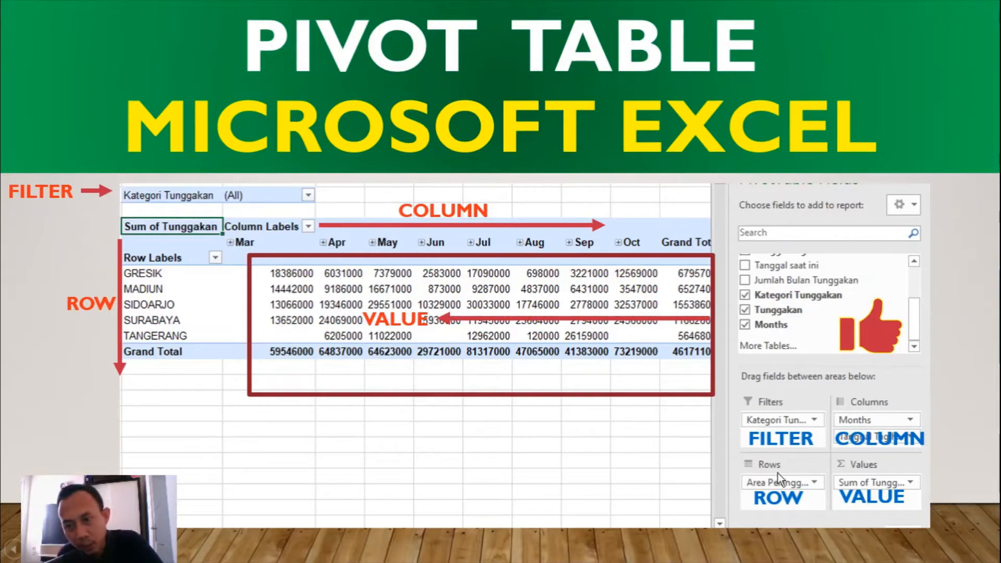
Step: Leave the slide show and switch to the Data Sample Pivot workbook in Excel
left_click(708, 432)
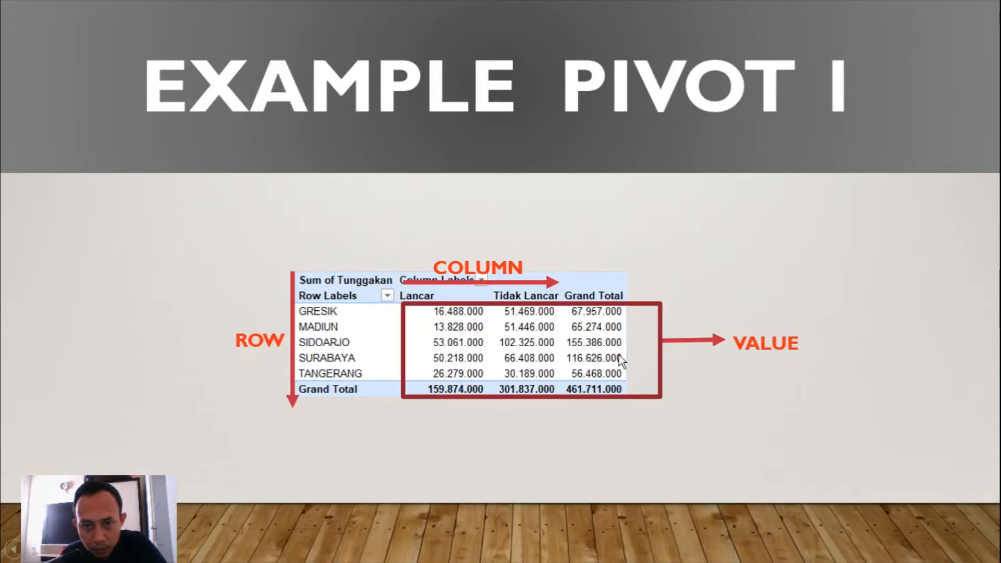
key("Escape")
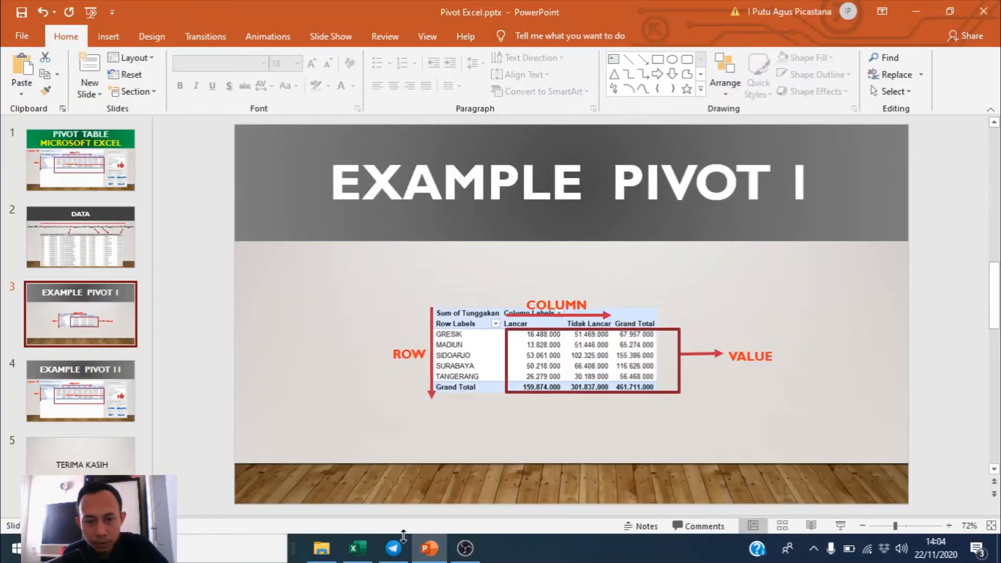
left_click(357, 548)
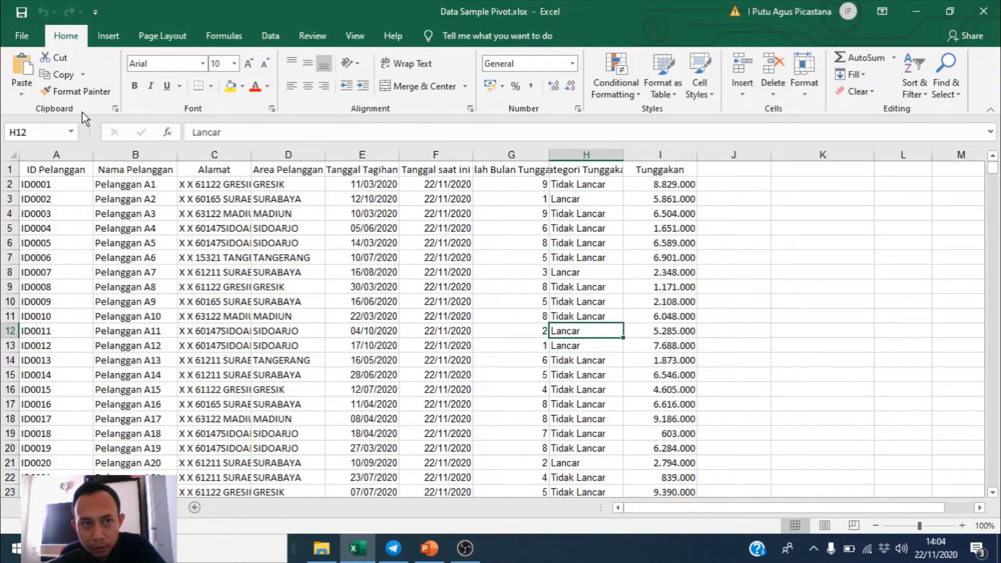
Step: Insert a PivotTable based on the range Value!$A$1:$I$101 and place it on a new worksheet
left_click(107, 35)
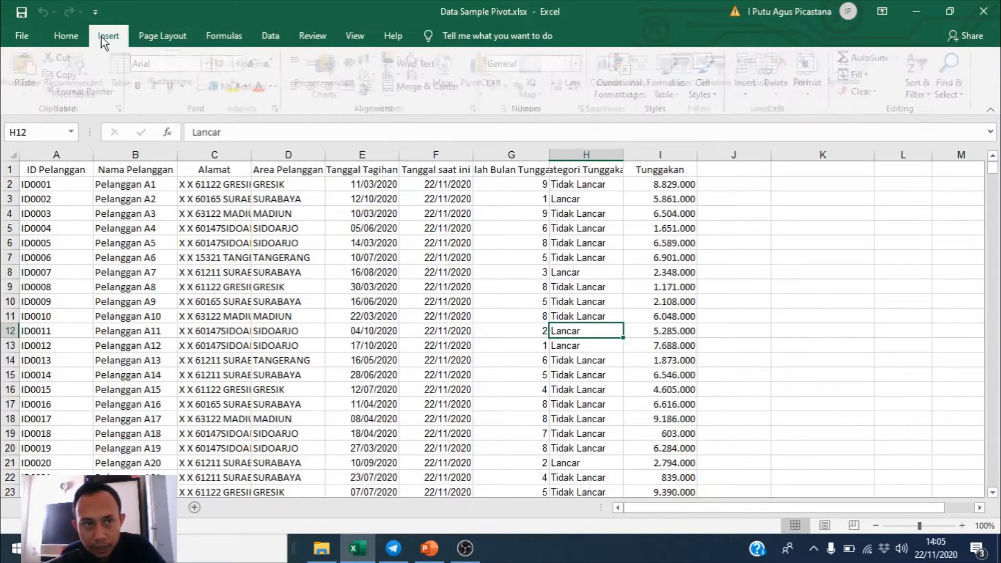
left_click(15, 74)
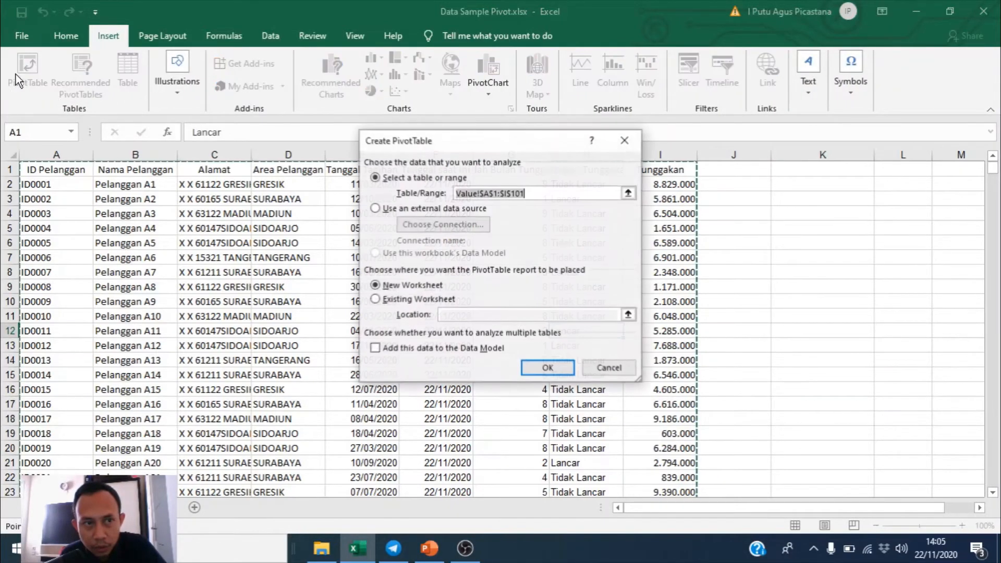
left_click(387, 300)
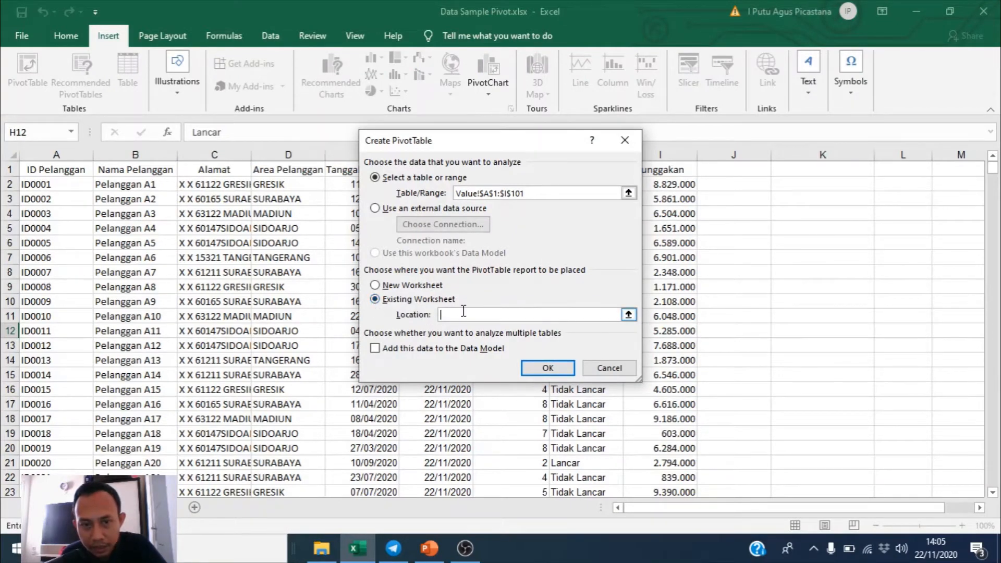
left_click(837, 171)
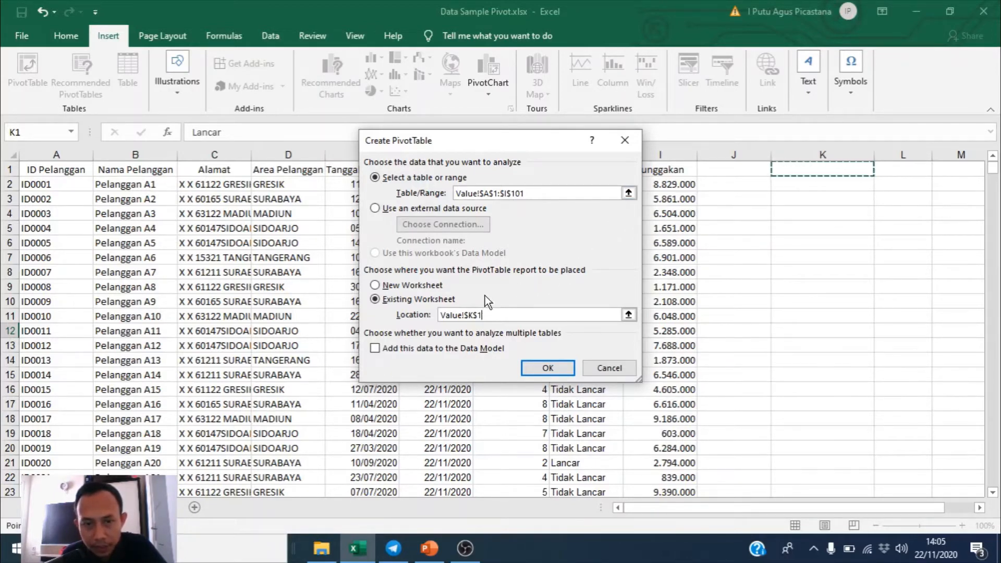
left_click(417, 288)
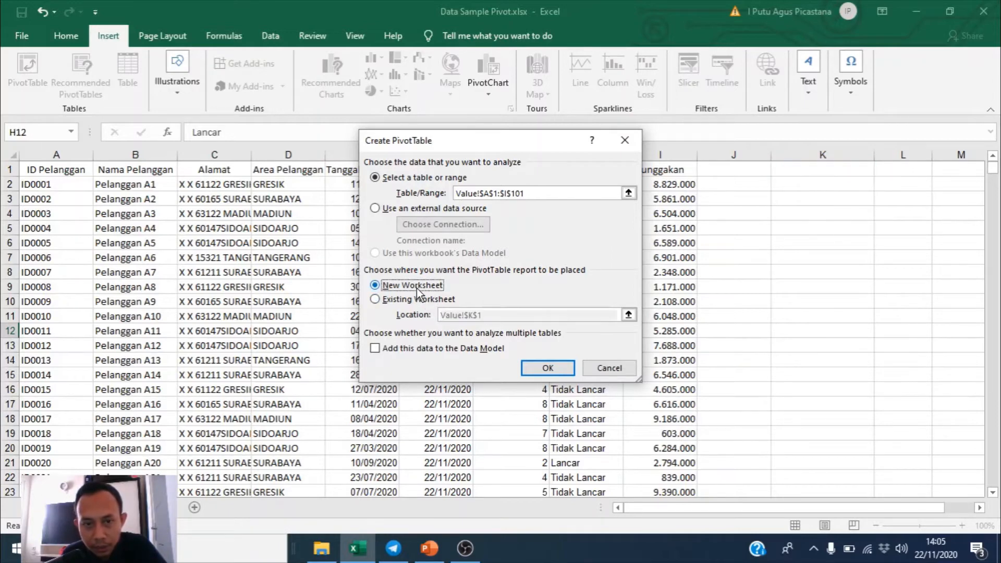
left_click(548, 369)
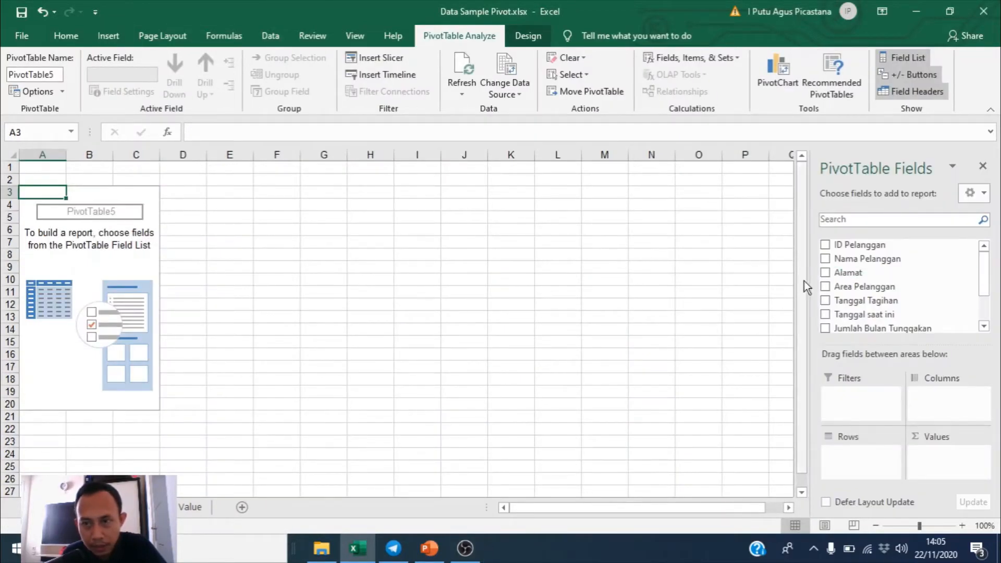
Step: Check the Example Pivot I slide in PowerPoint and, back in Excel, place Area Pelanggan in the PivotTable's rows
left_click(429, 548)
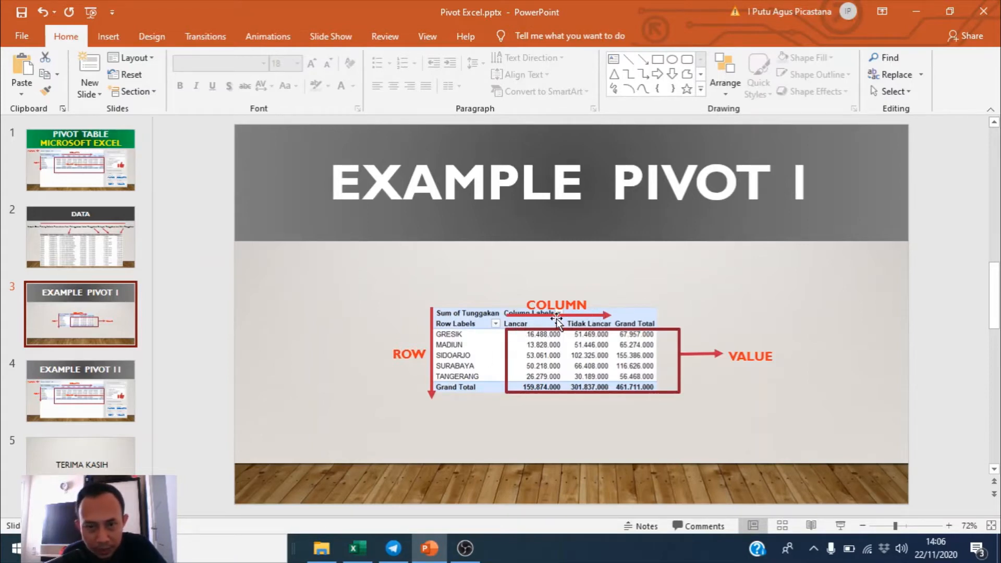
left_click(368, 556)
scroll(985, 312, "down", 2)
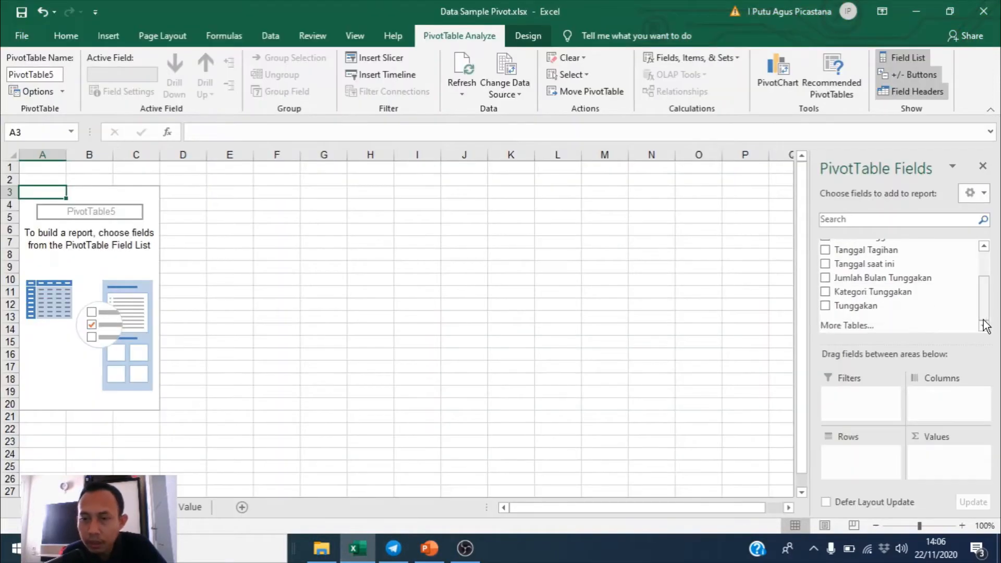
scroll(986, 305, "up", 2)
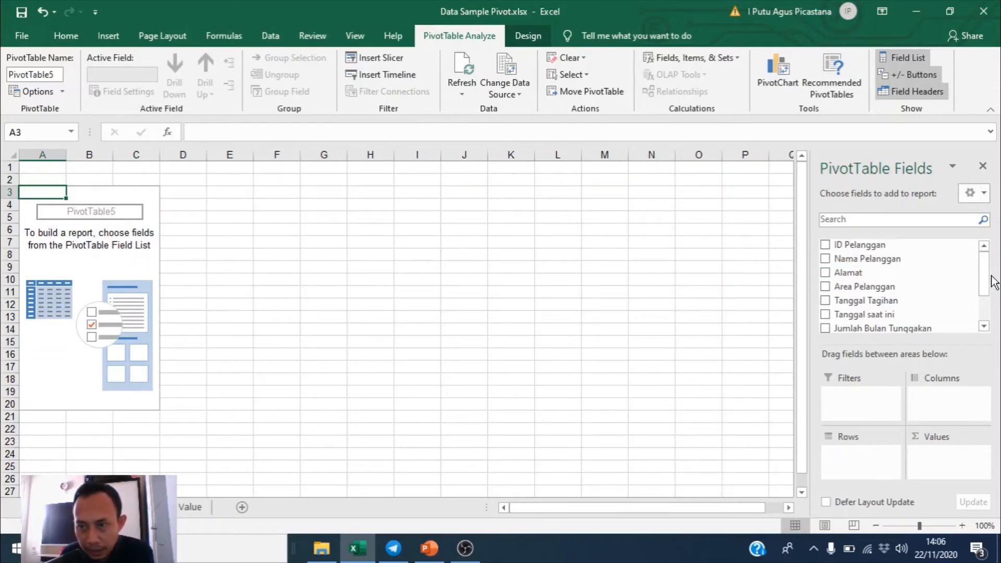
left_click_drag(845, 286, 845, 462)
Step: Place Kategori Tunggakan in the PivotTable's columns and Tunggakan in its values
scroll(965, 302, "up", 1)
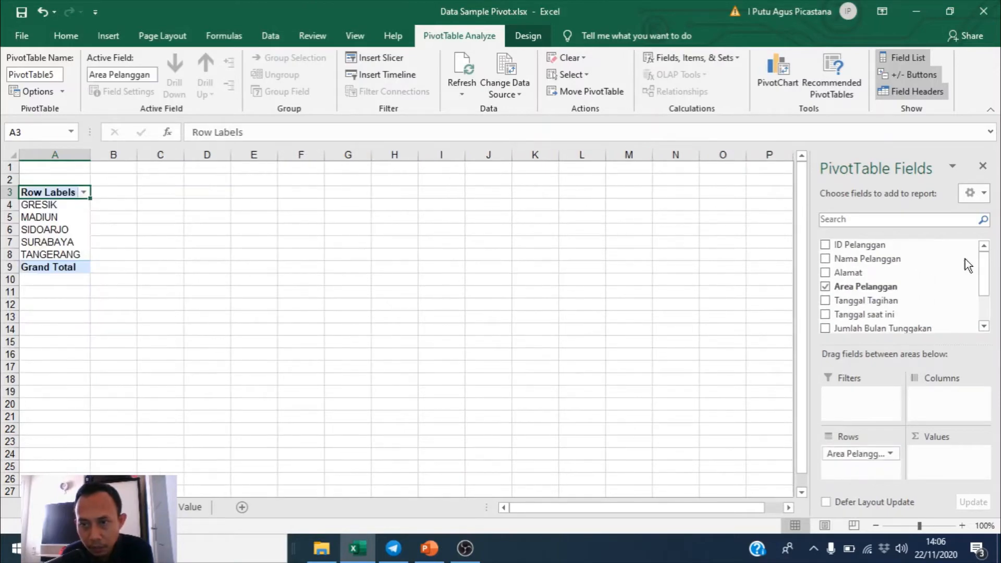
left_click_drag(984, 264, 985, 297)
left_click_drag(891, 295, 942, 409)
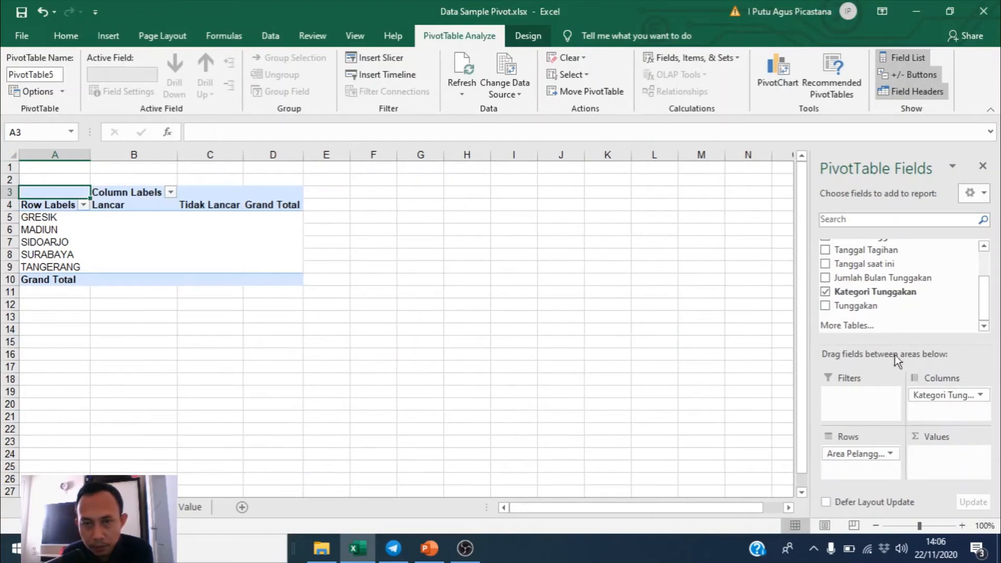
left_click_drag(848, 306, 921, 471)
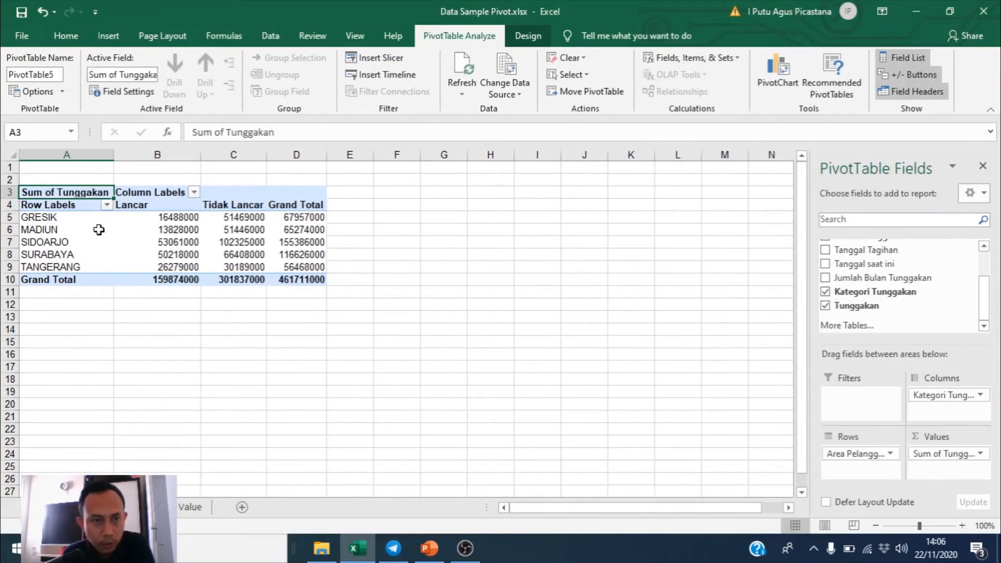
Step: Format the PivotTable amounts in B5:D10 with the Comma Style
left_click_drag(123, 221, 313, 281)
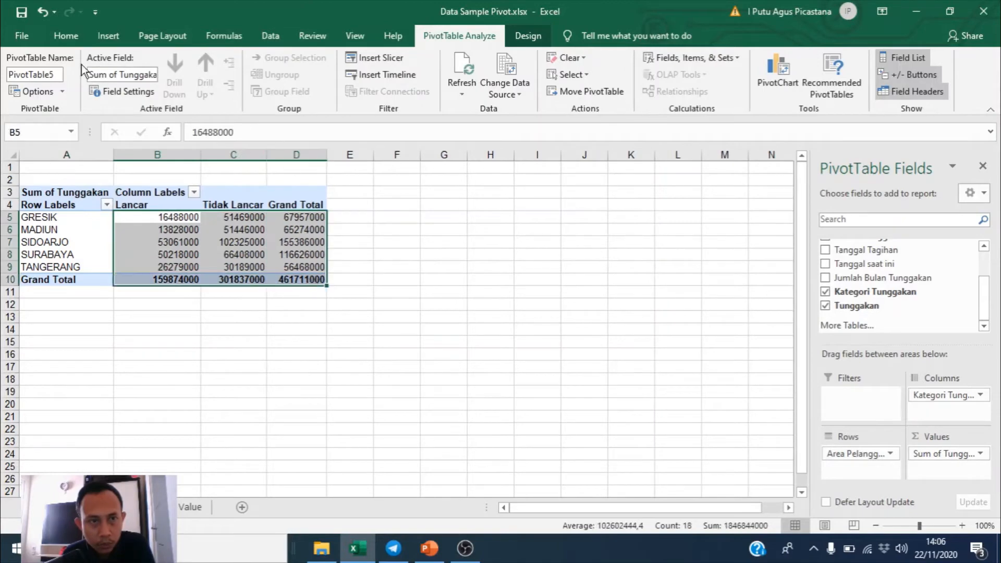
left_click(67, 37)
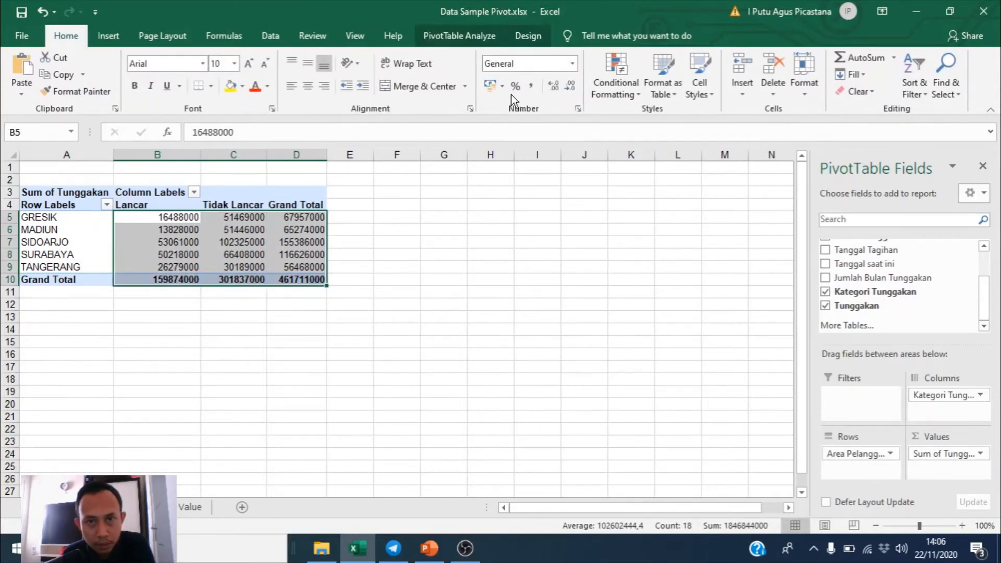
left_click(537, 89)
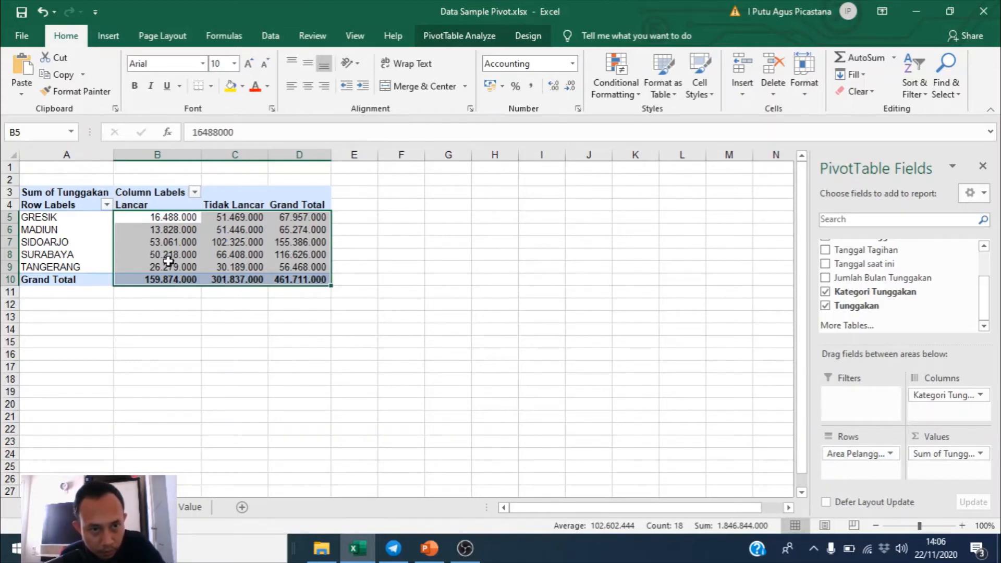
Step: Fill SIDOARJO's Grand Total cell D7 with yellow and check that row's Lancar and Tidak Lancar amounts
left_click(169, 264)
left_click(146, 245)
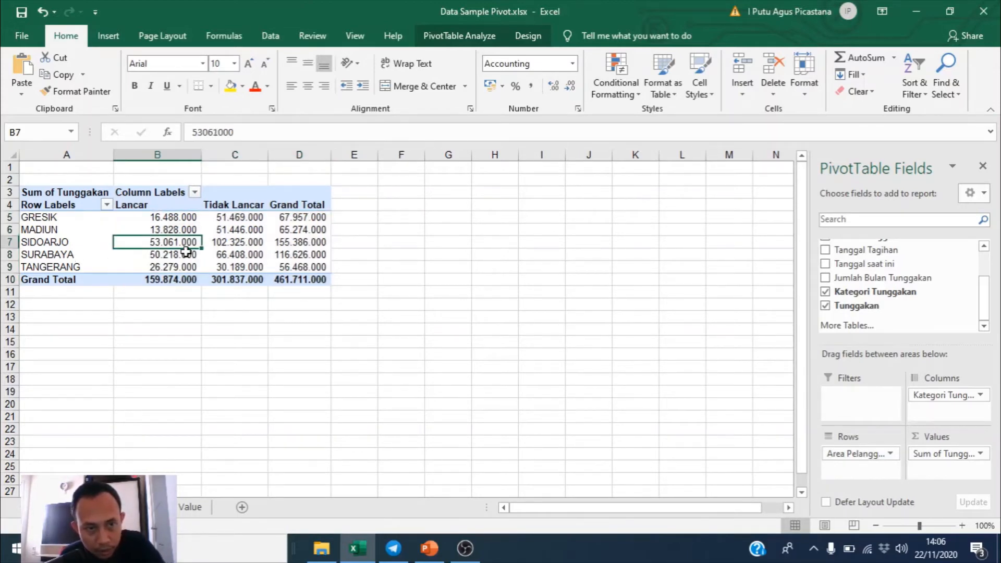
left_click(292, 242)
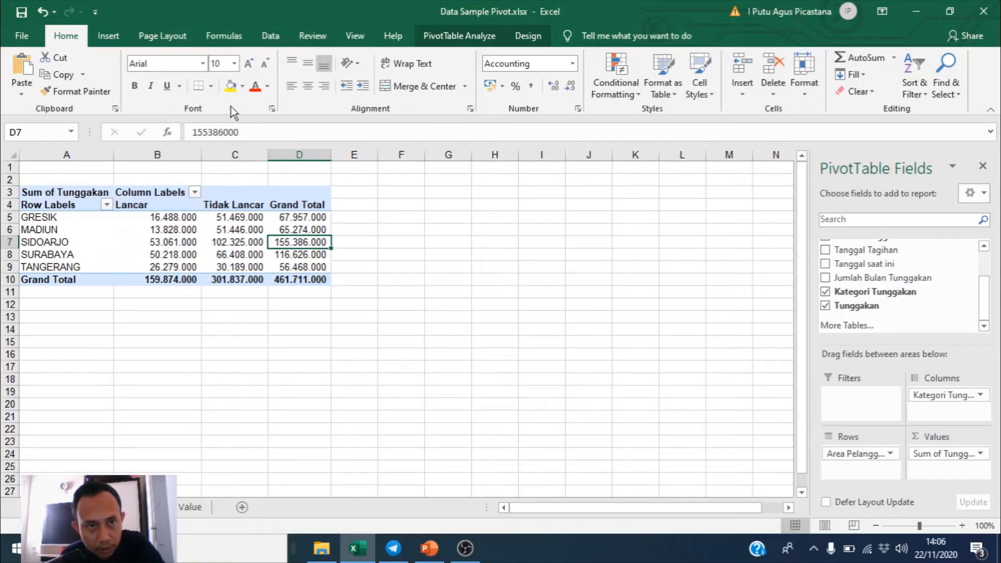
left_click(229, 85)
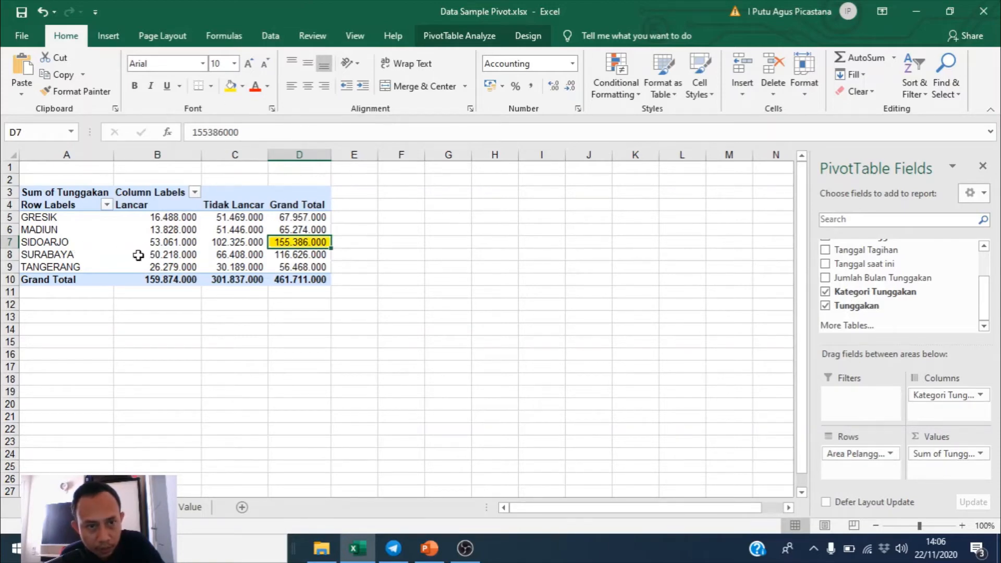
left_click(166, 242)
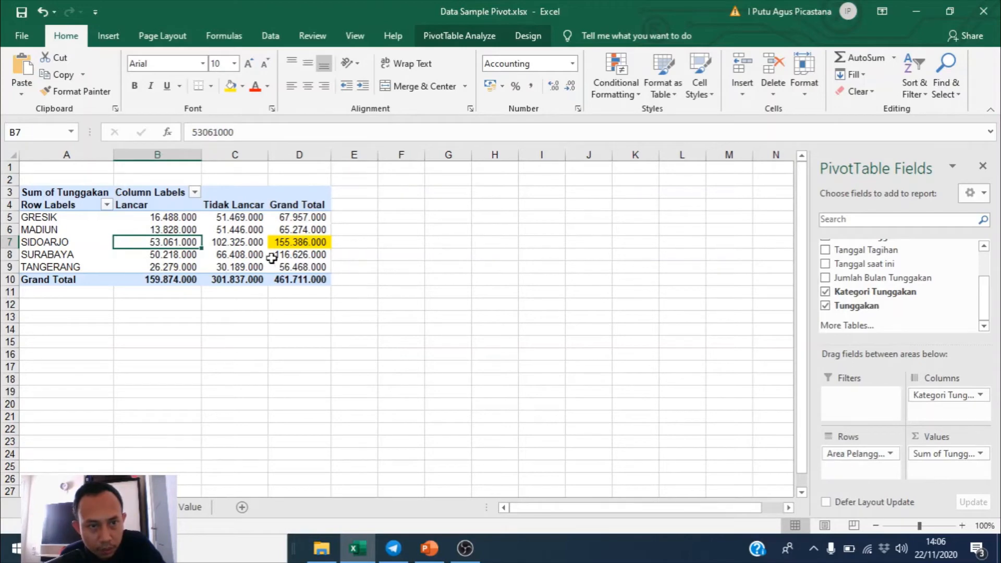
left_click(254, 244)
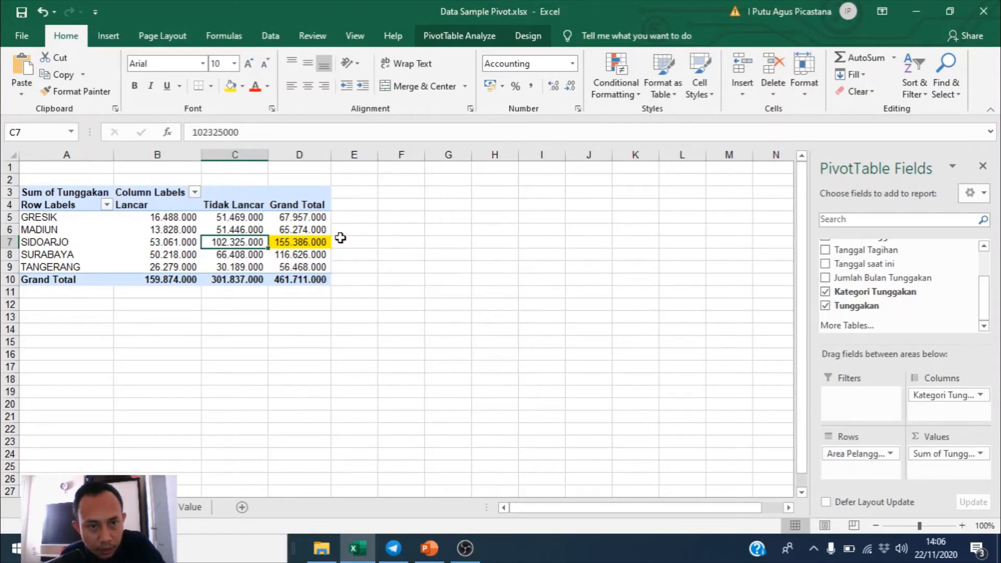
left_click(297, 245)
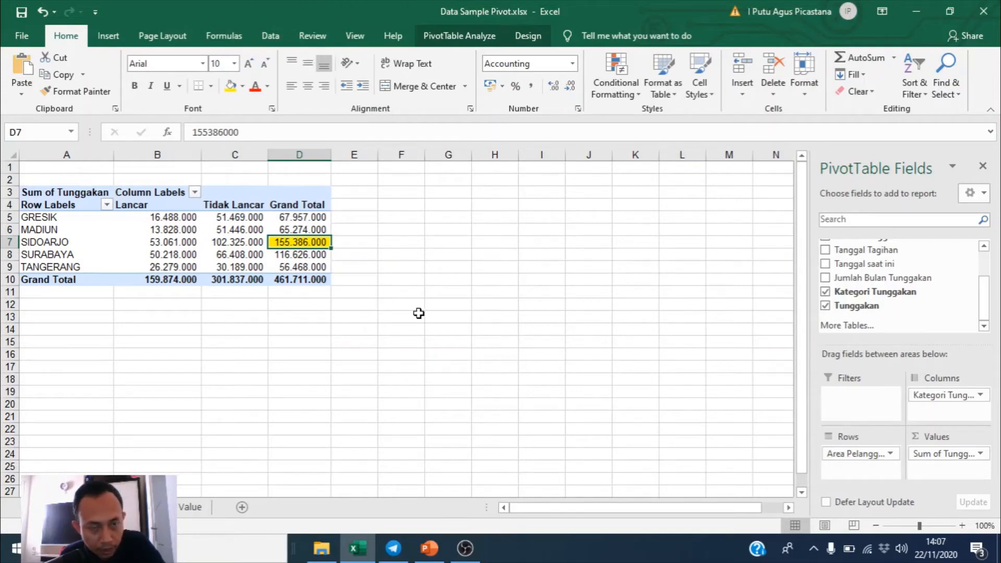
Step: Rename the PivotTable's worksheet as Pivot 1
mouse_move(234, 241)
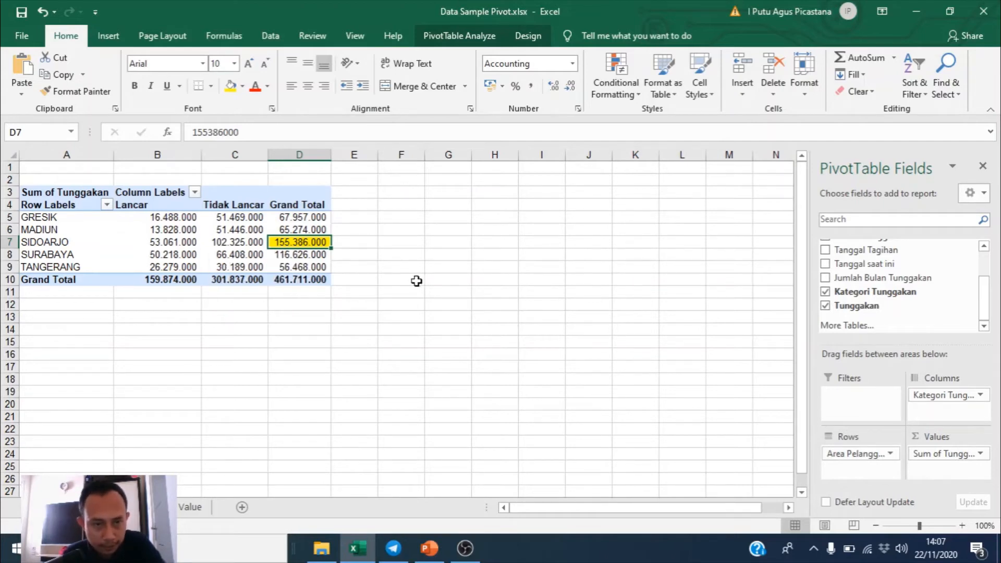
double_click(75, 506)
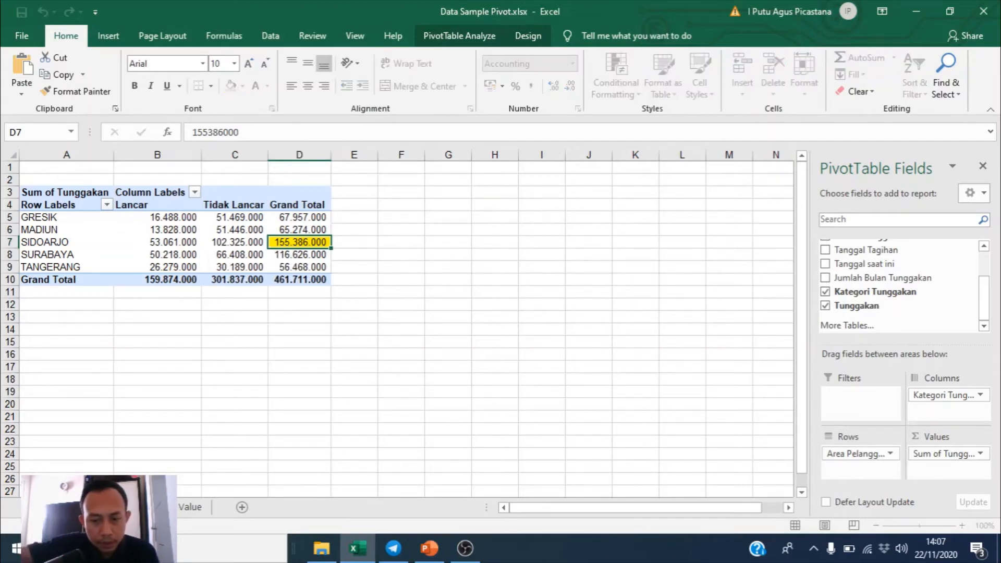
type("Pivot")
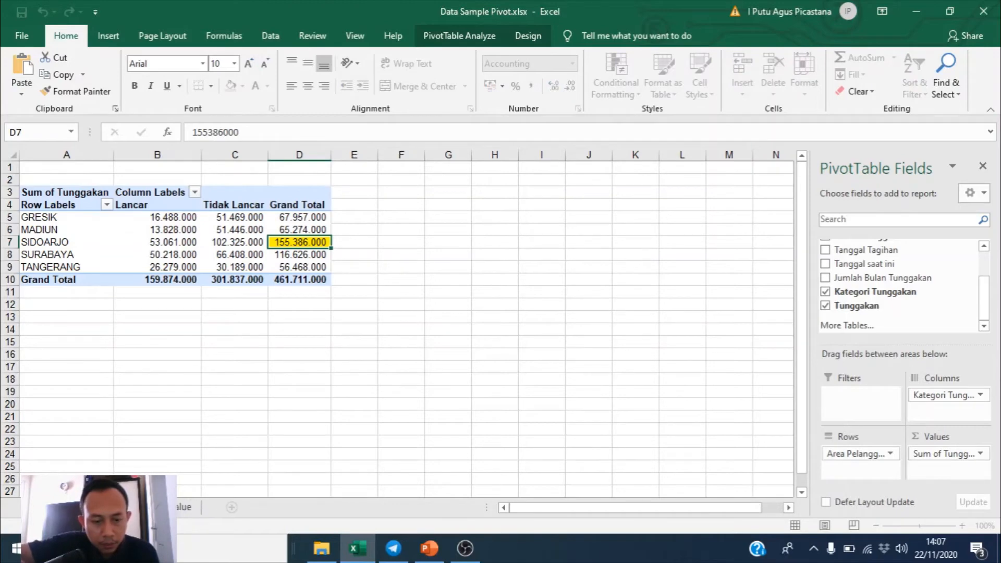
type("1")
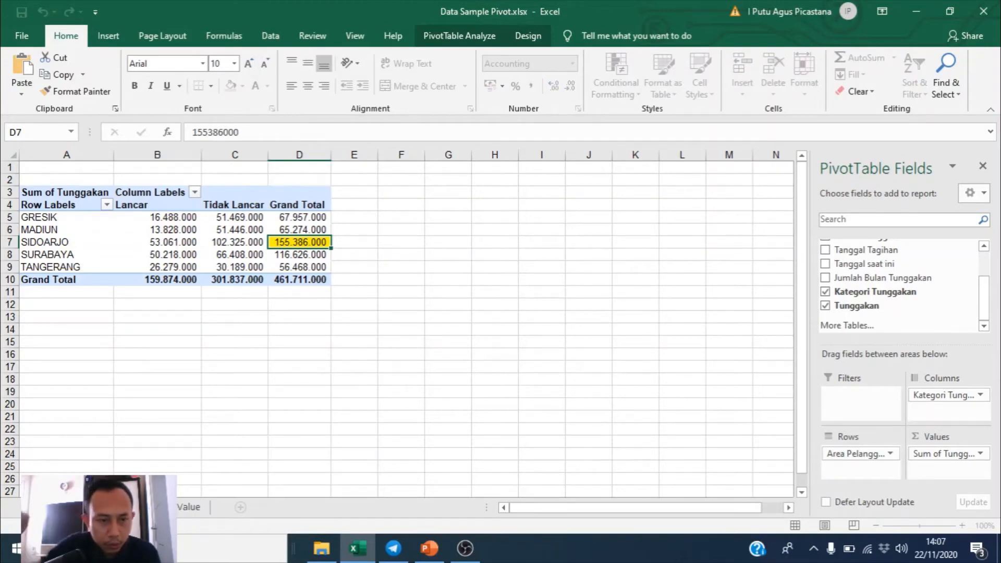
left_click(204, 489)
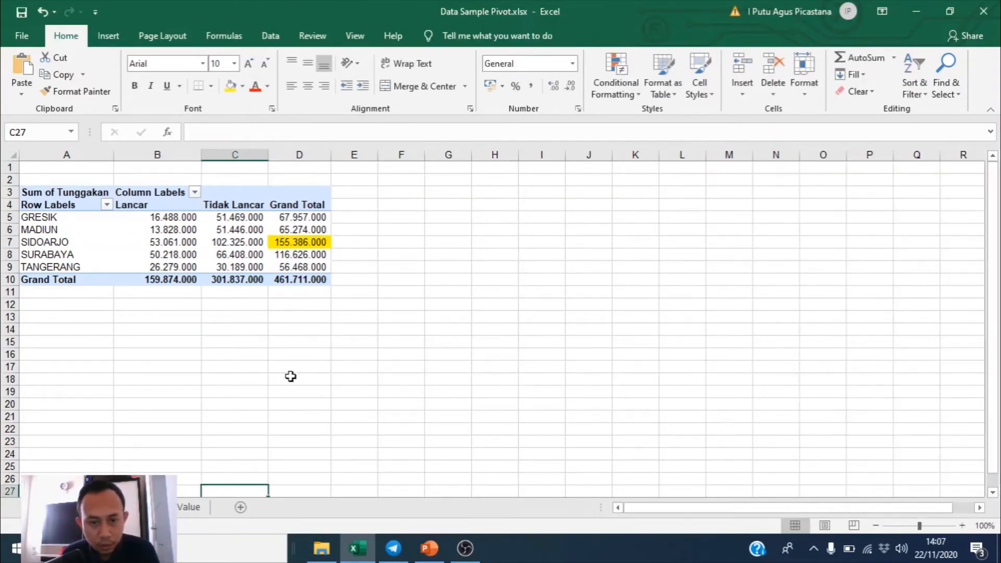
Step: Switch to PowerPoint and present the slides from Example Pivot I onward
left_click(429, 547)
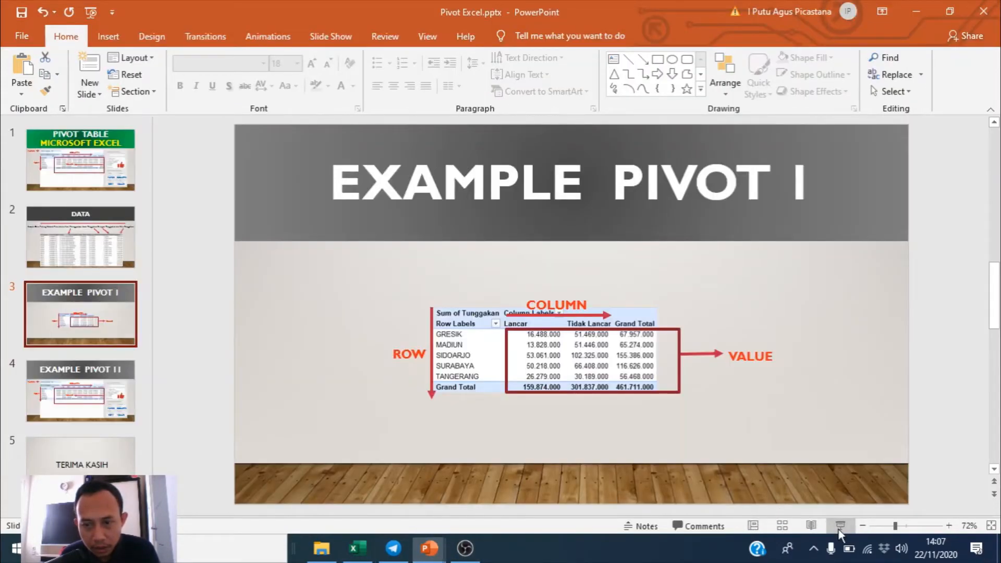
left_click(838, 525)
left_click(440, 334)
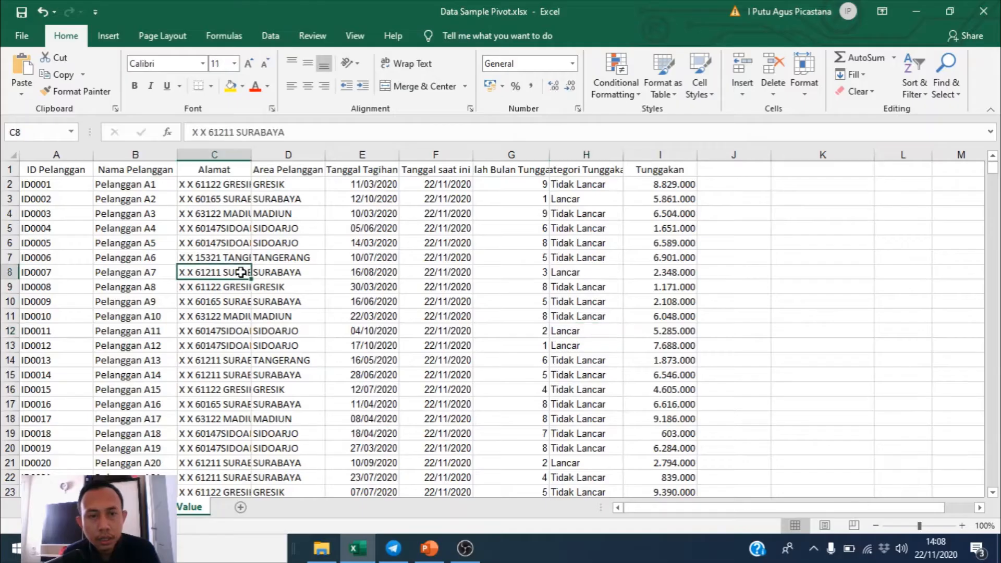
Step: Create a PivotTable on a new worksheet from the customer data range Value!$A$1:$I$101
scroll(241, 272, "down", 6)
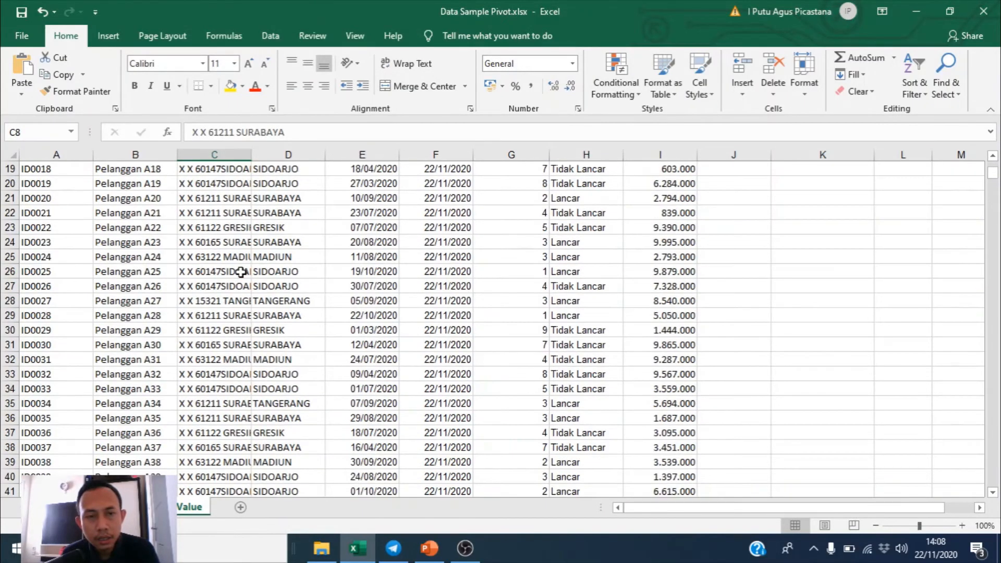
scroll(242, 272, "up", 6)
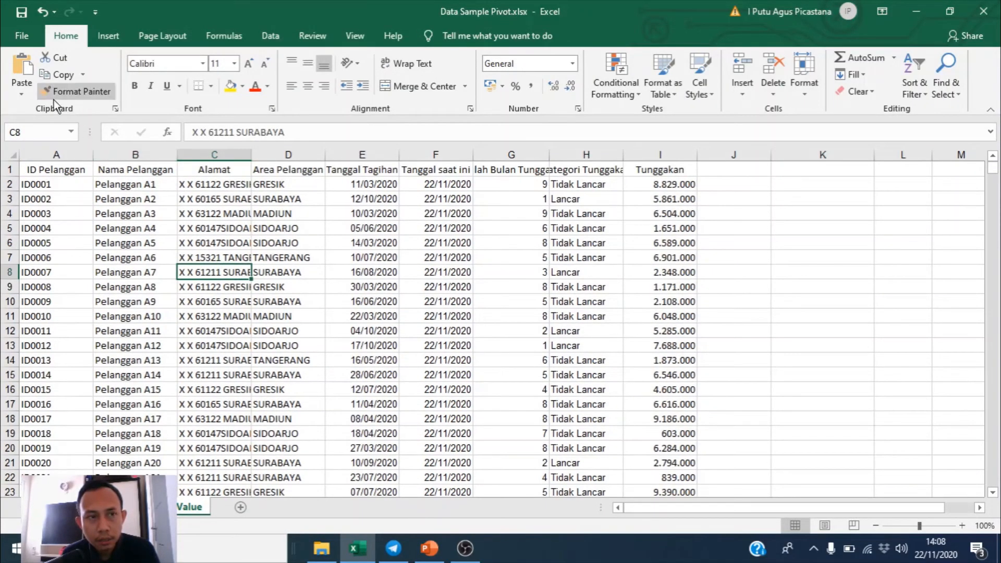
left_click(99, 33)
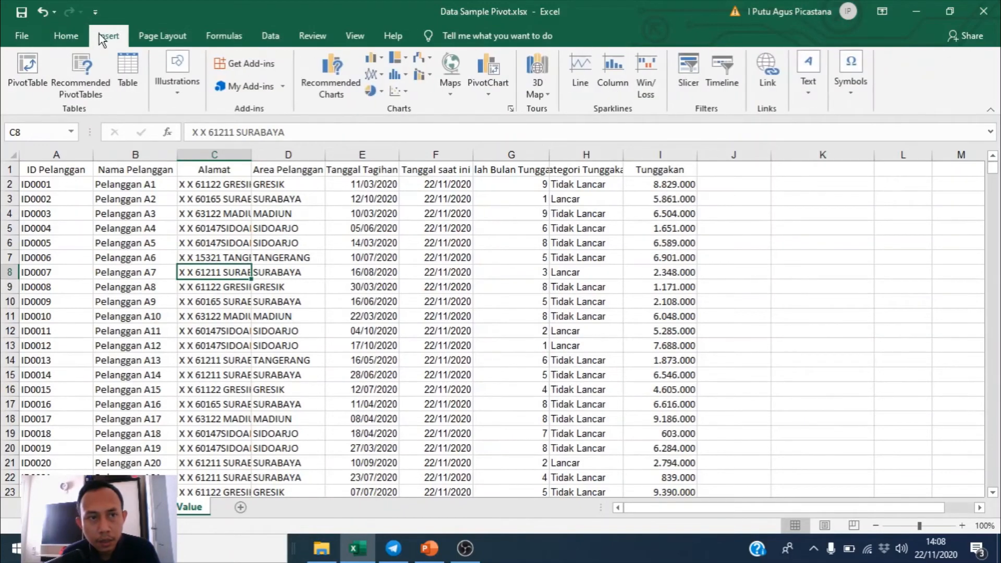
left_click(20, 63)
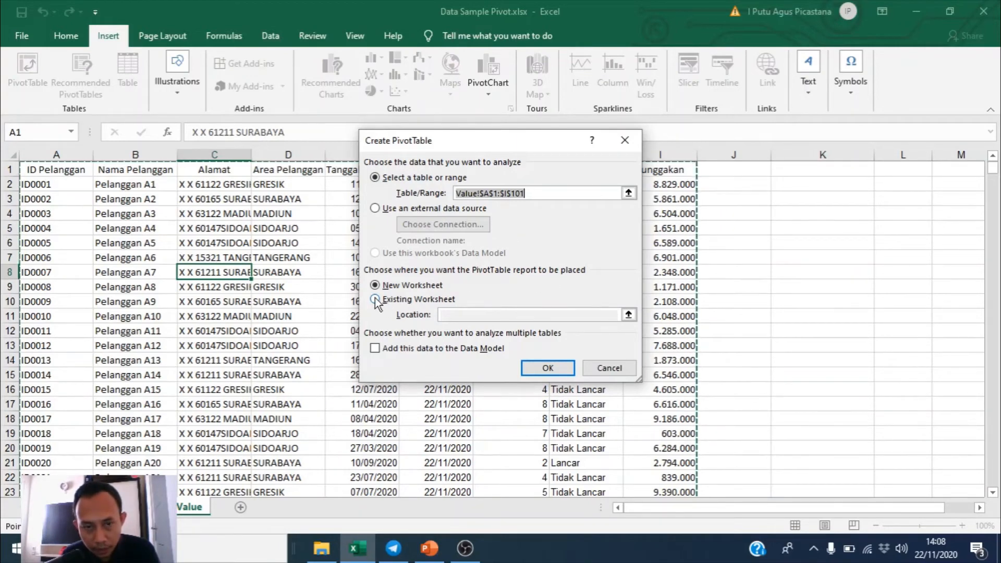
left_click(547, 369)
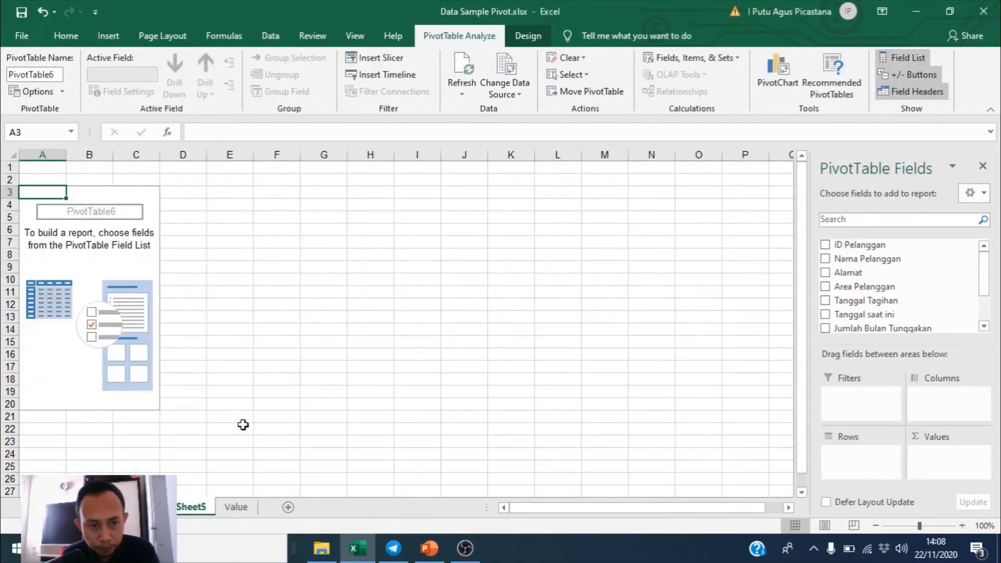
Step: Rename the new PivotTable's worksheet as Pivot2
double_click(195, 505)
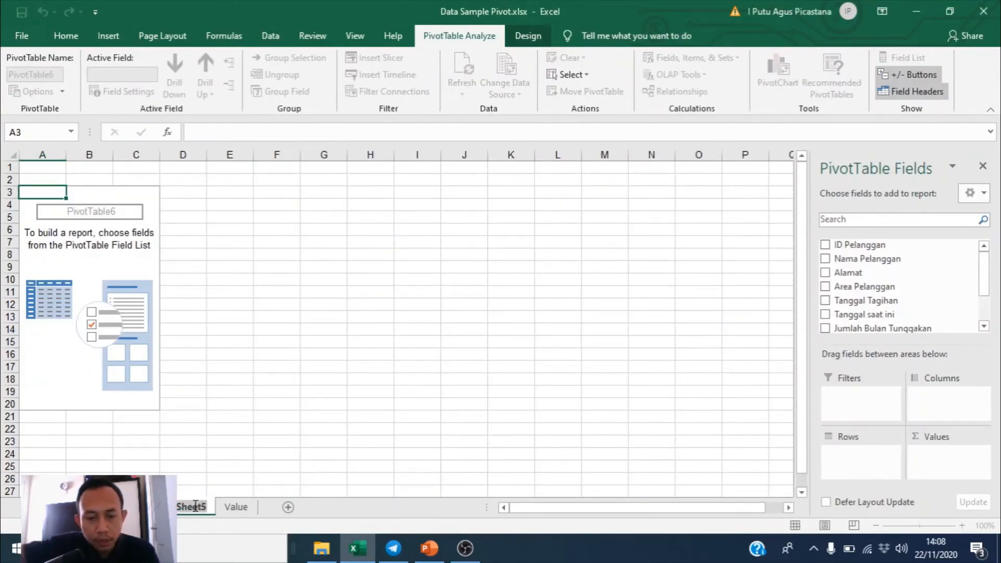
type("Pivot2")
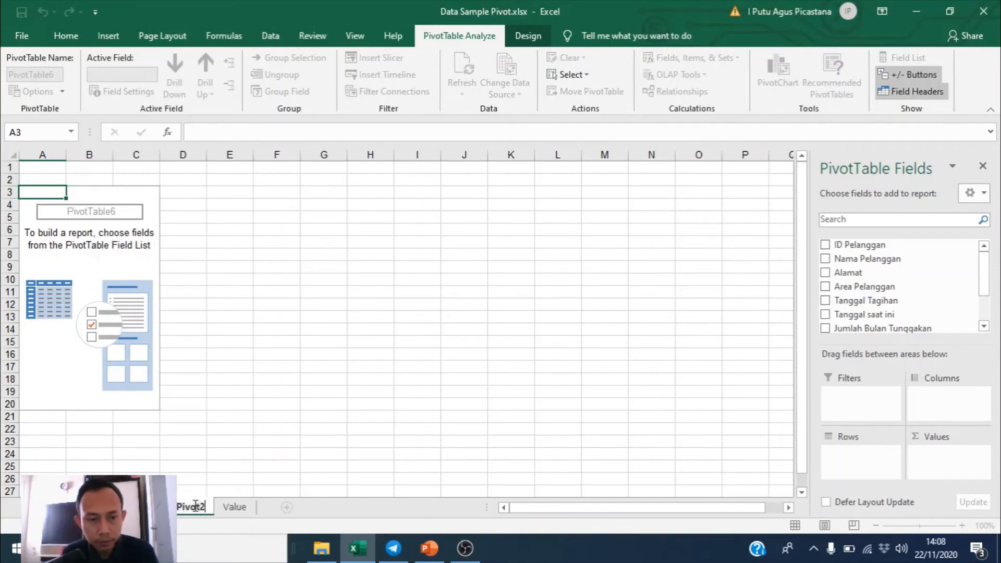
key("Return")
left_click(408, 346)
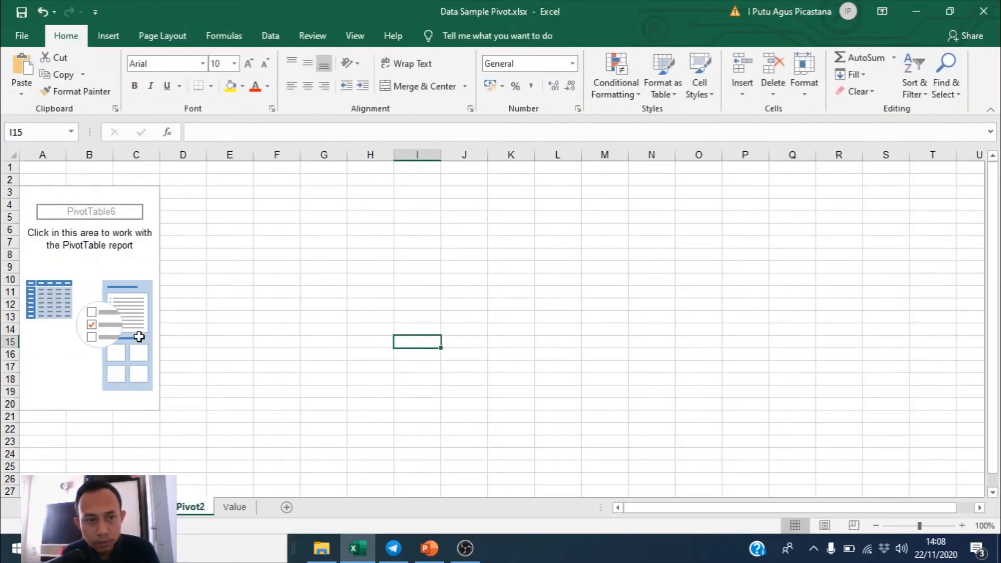
Step: Lay out the PivotTable with Area Pelanggan as rows, Kategori Tunggakan as filter and Tanggal Tagihan as columns
left_click(64, 253)
left_click(73, 264)
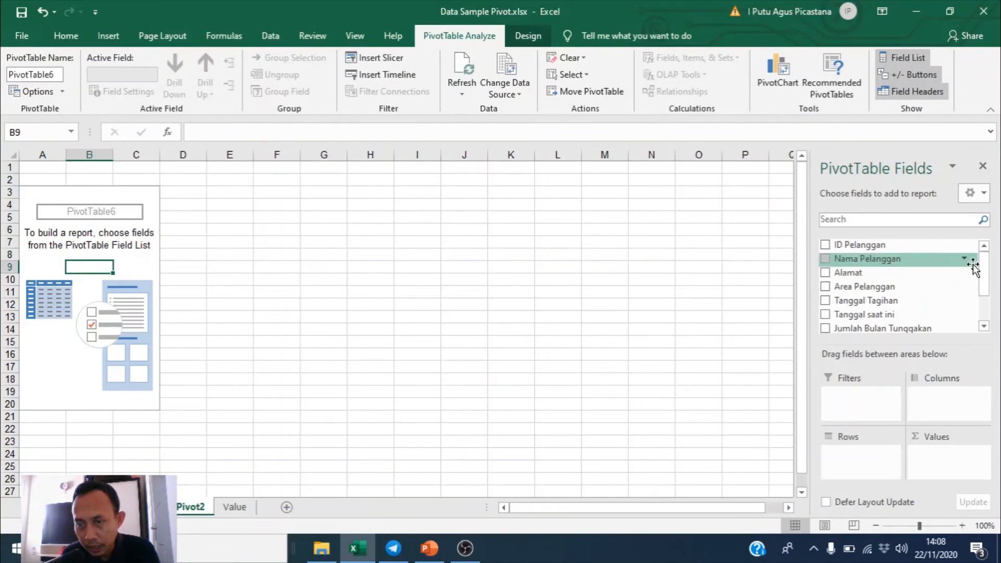
mouse_move(983, 271)
left_mouse_down()
mouse_move(991, 292)
mouse_move(983, 257)
left_mouse_up()
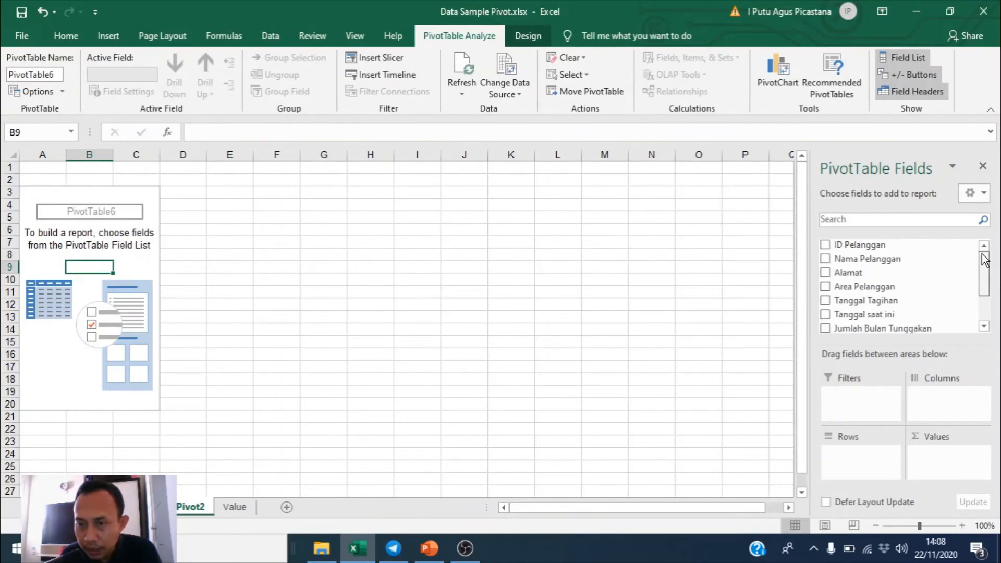
left_click_drag(841, 295, 848, 462)
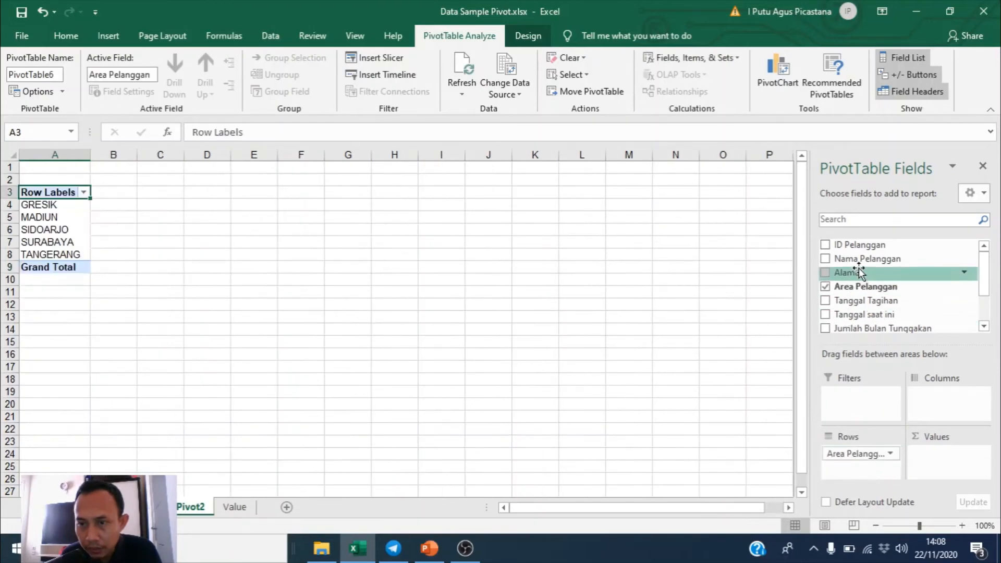
left_click_drag(987, 288, 983, 317)
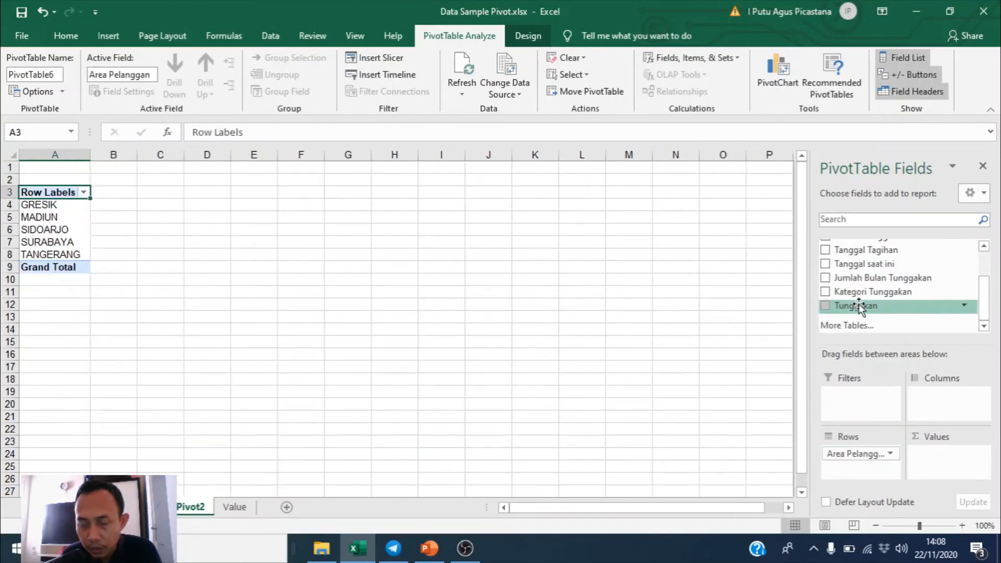
left_click_drag(855, 293, 857, 397)
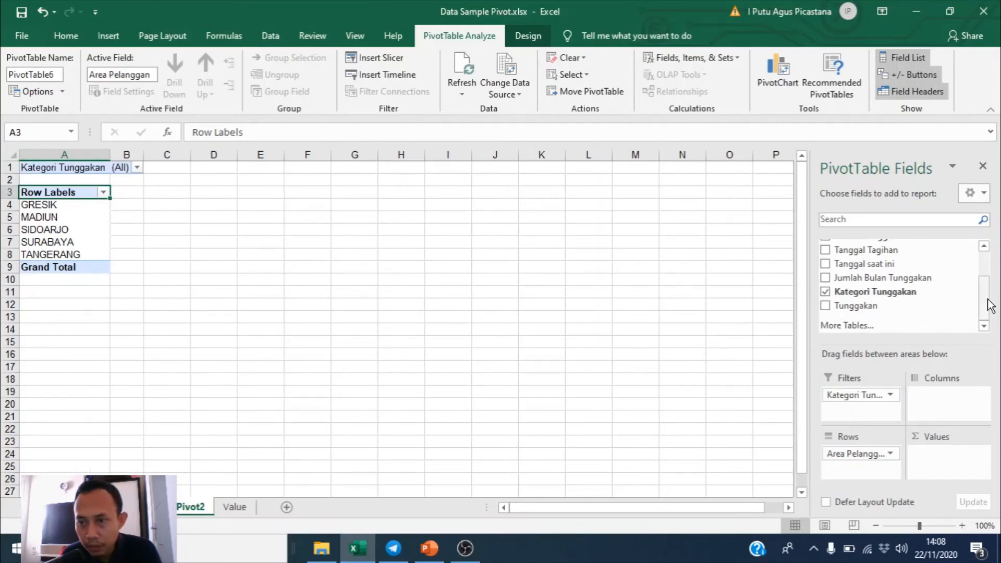
left_click_drag(991, 297, 990, 263)
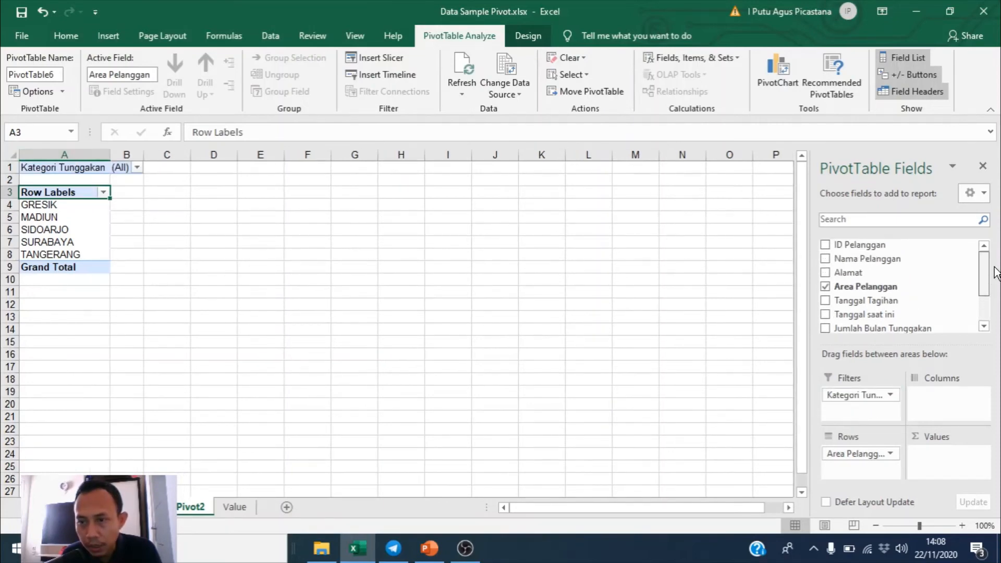
left_click_drag(882, 304, 941, 397)
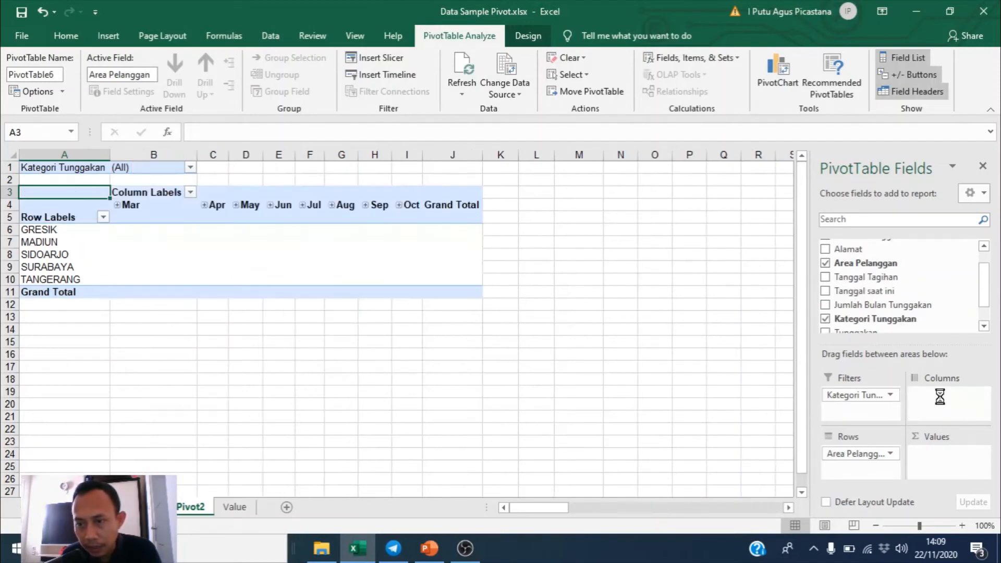
Step: Expand and collapse the Mar and Apr column groups to view their individual billing dates
left_click(118, 205)
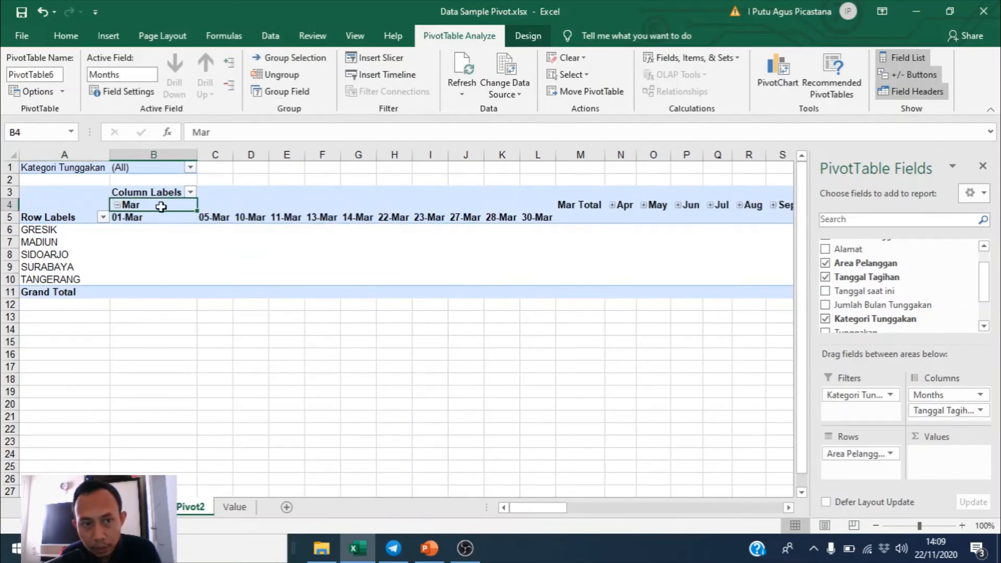
left_click(263, 207)
left_click(349, 206)
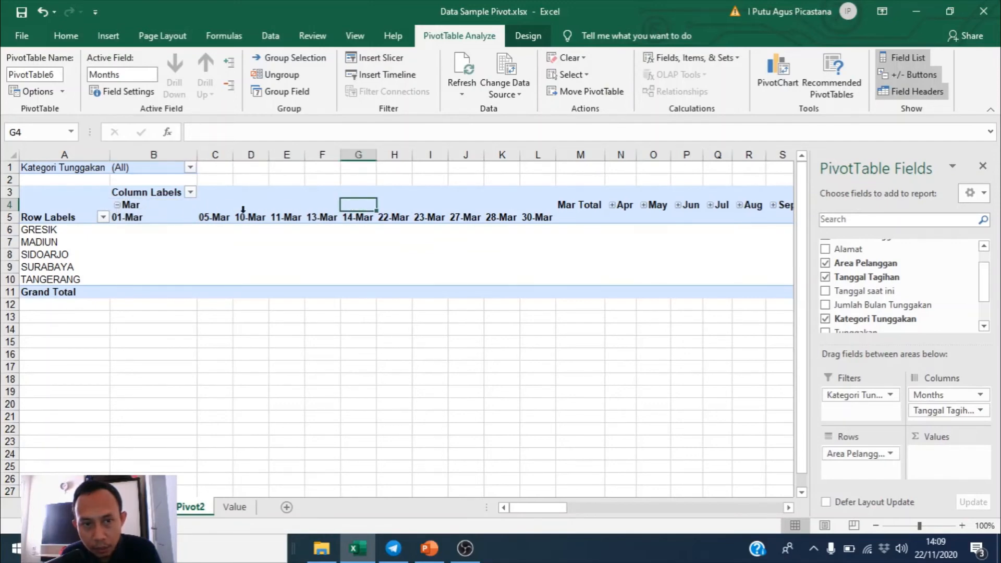
left_click(117, 205)
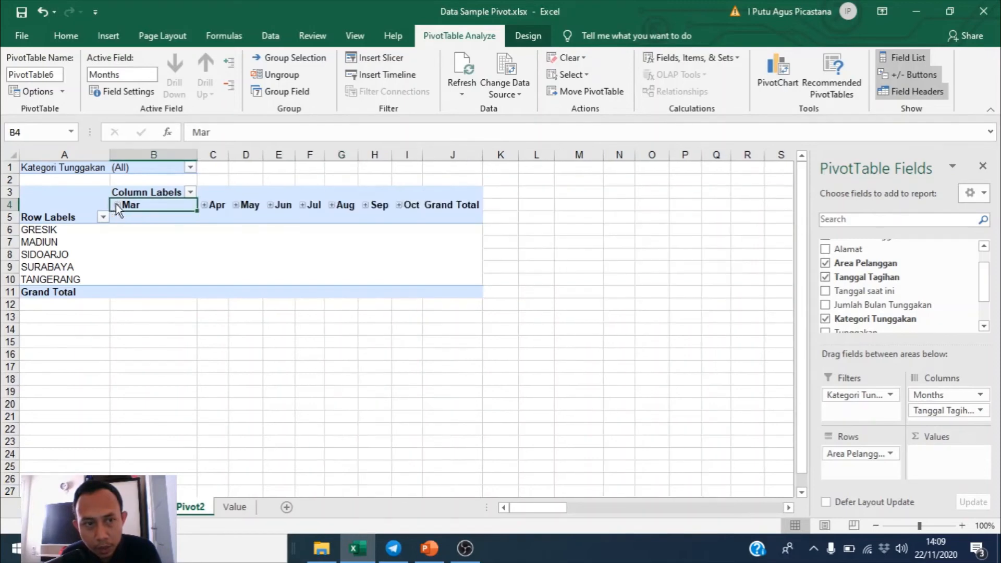
left_click(205, 205)
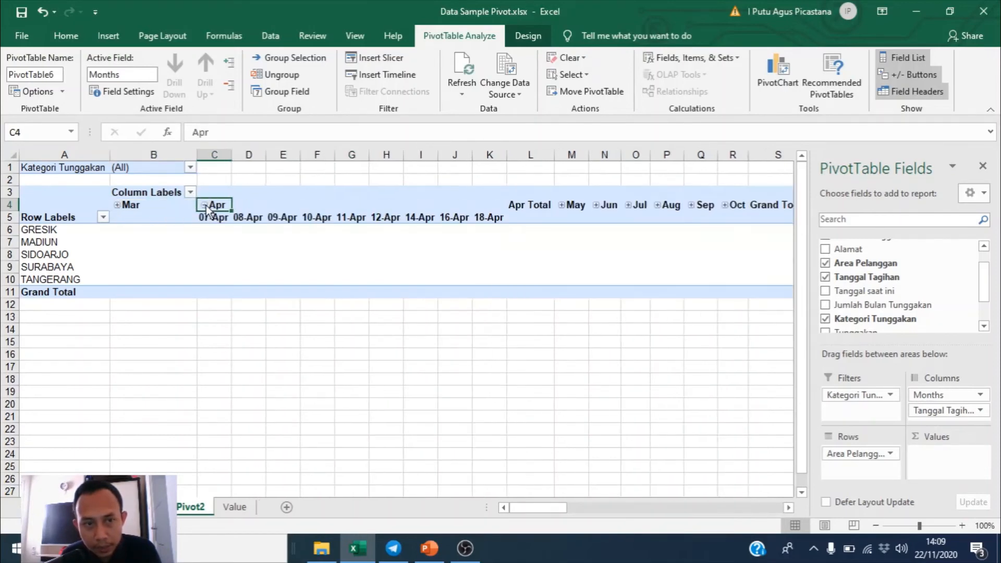
left_click(206, 205)
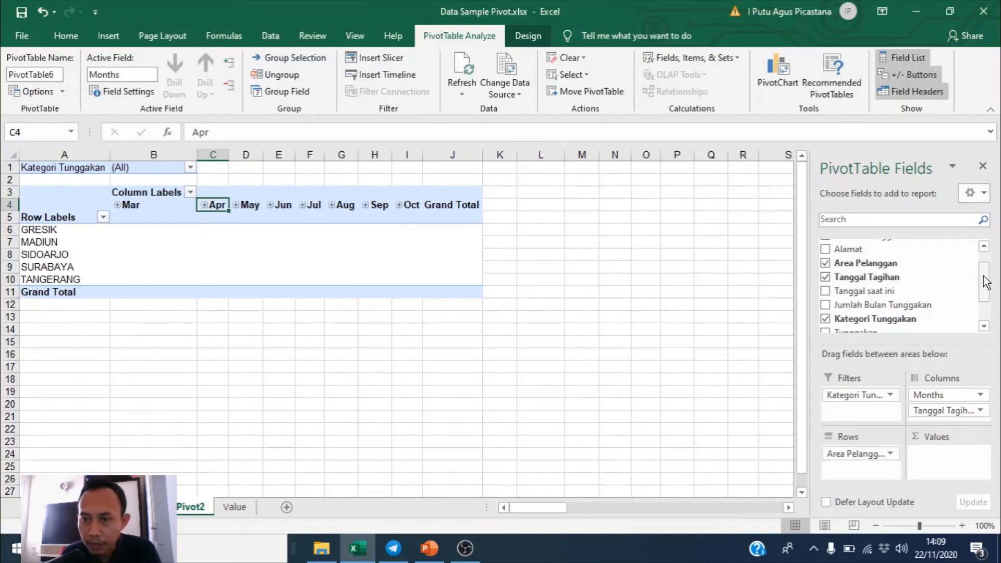
Step: Add Tunggakan to the PivotTable's values and format the amounts in B6:J11 with the Comma Style
left_click_drag(987, 281, 985, 290)
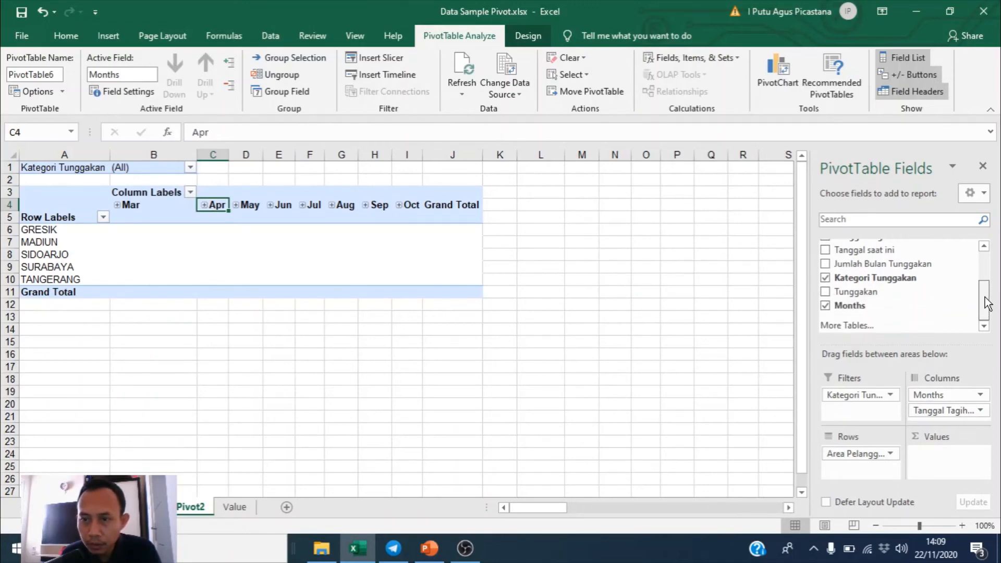
left_click_drag(867, 290, 934, 467)
left_click_drag(162, 232, 545, 292)
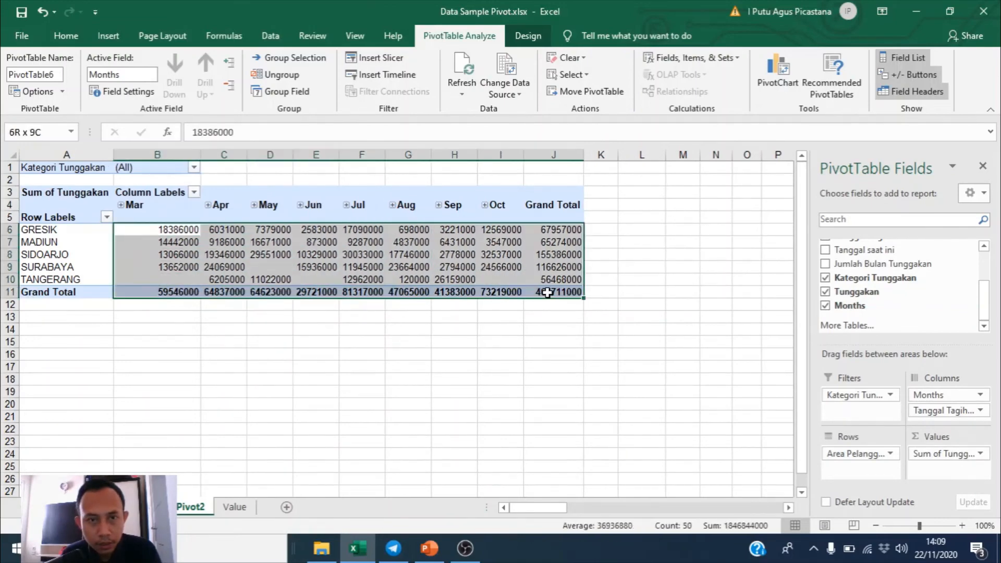
left_click(66, 36)
left_click(532, 89)
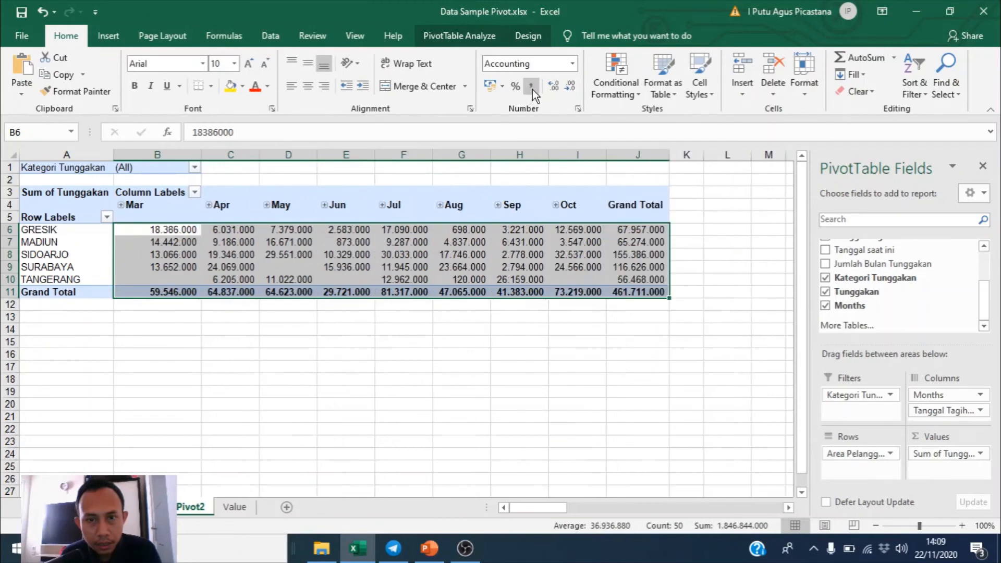
left_click(489, 321)
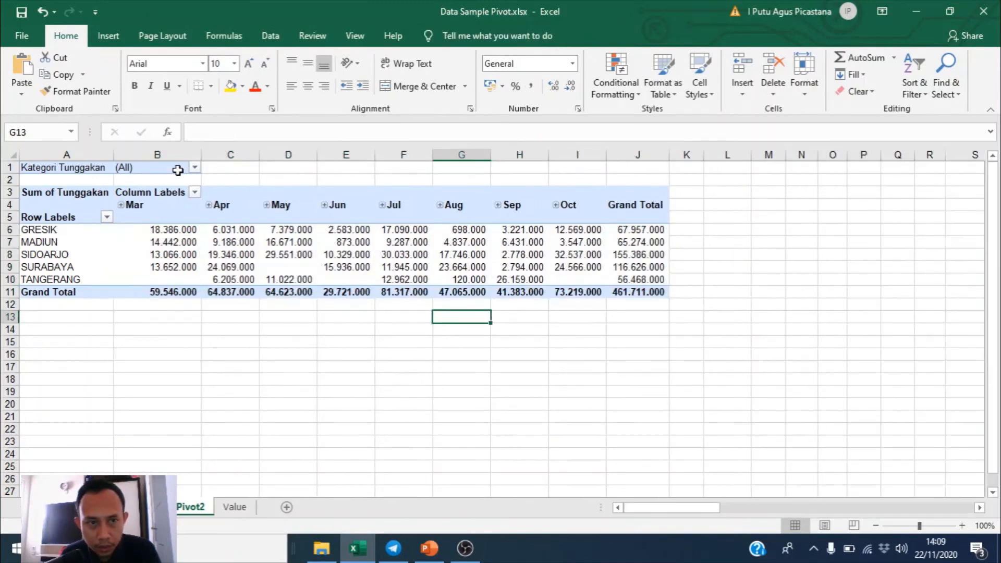
Step: Allow multiple items in the Kategori Tunggakan filter and exclude Tidak Lancar so only Lancar arrears are shown
left_click(194, 167)
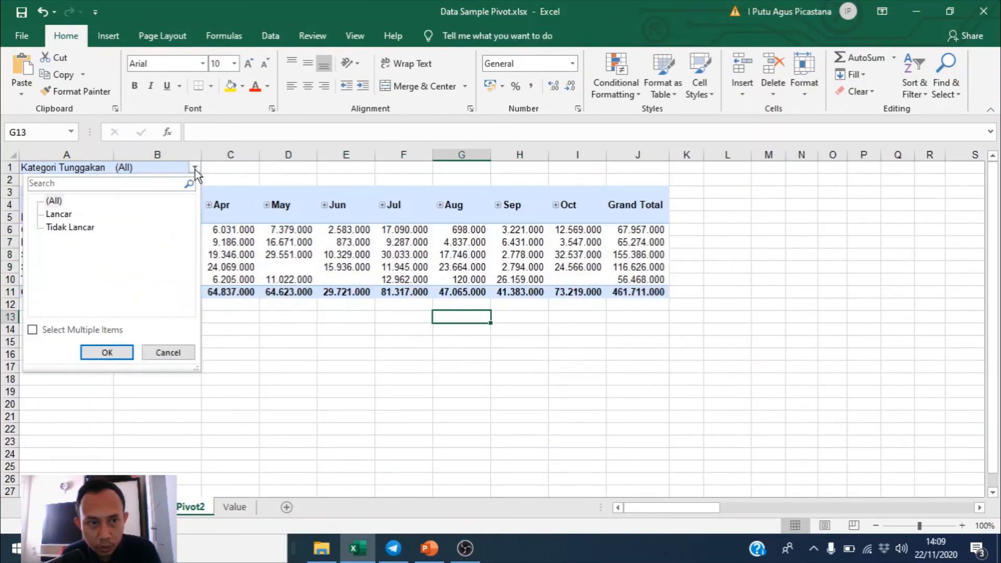
left_click(49, 203)
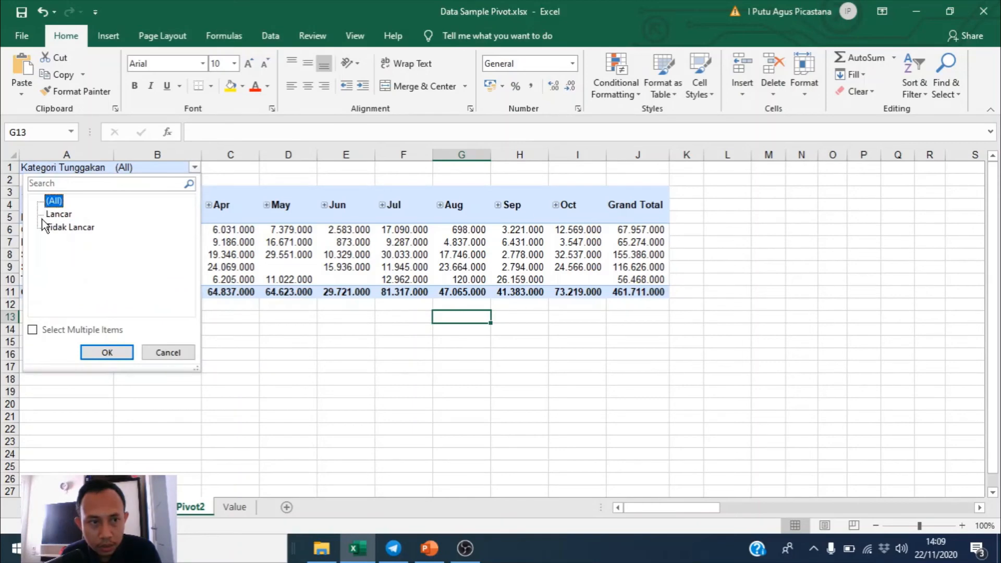
left_click(33, 329)
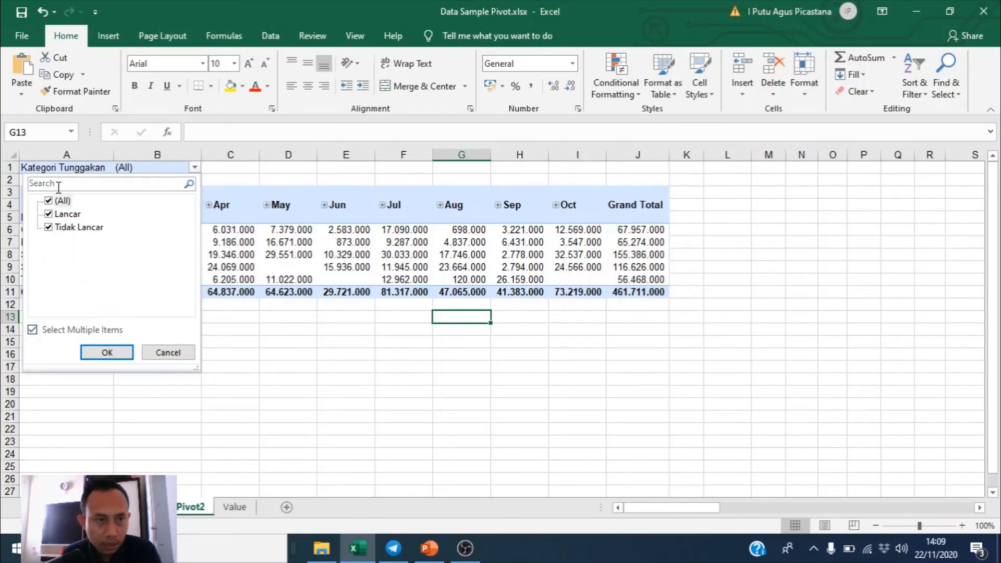
left_click(50, 228)
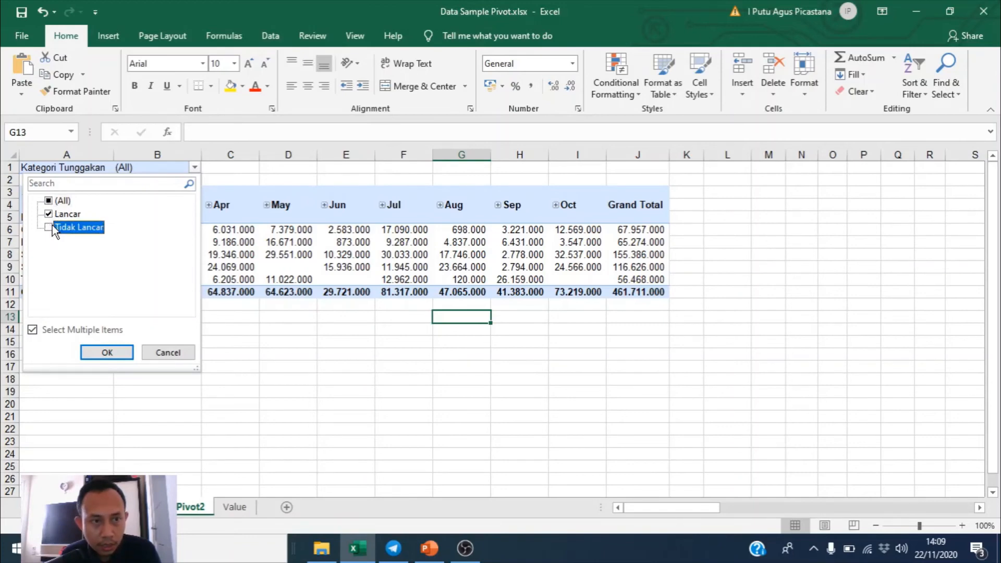
left_click(106, 352)
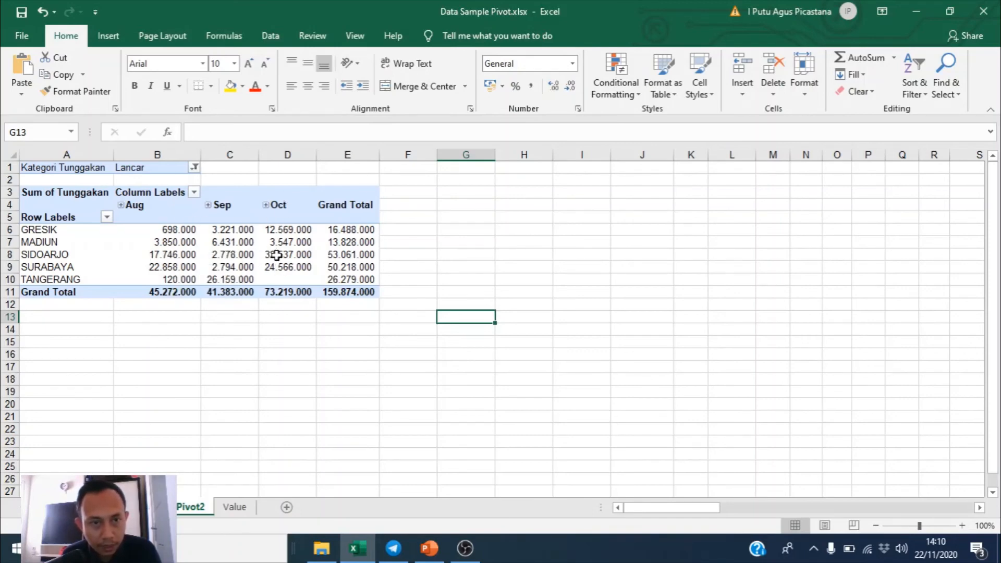
Step: Include Tidak Lancar in the Kategori Tunggakan filter again so all categories are shown
left_click(194, 167)
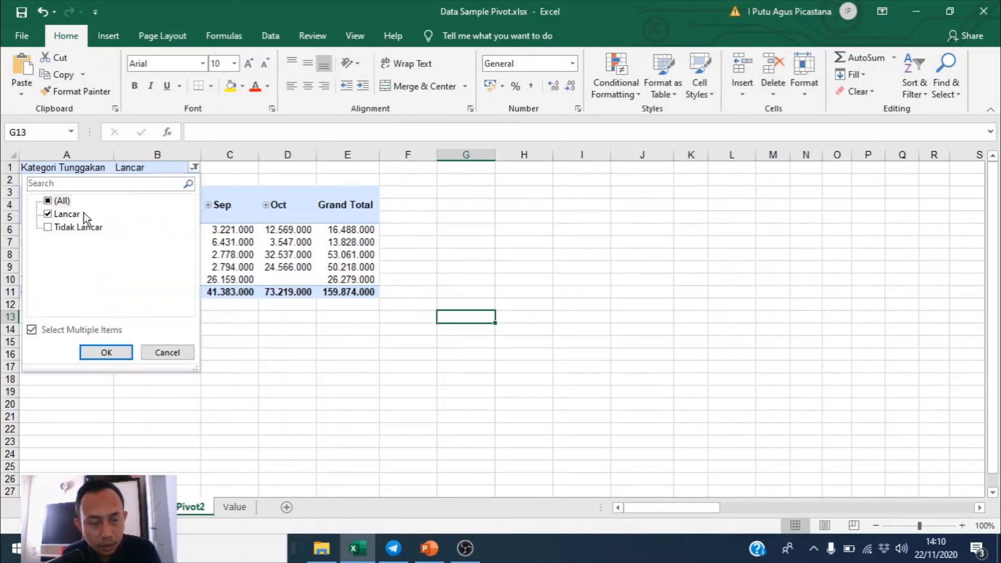
left_click(48, 228)
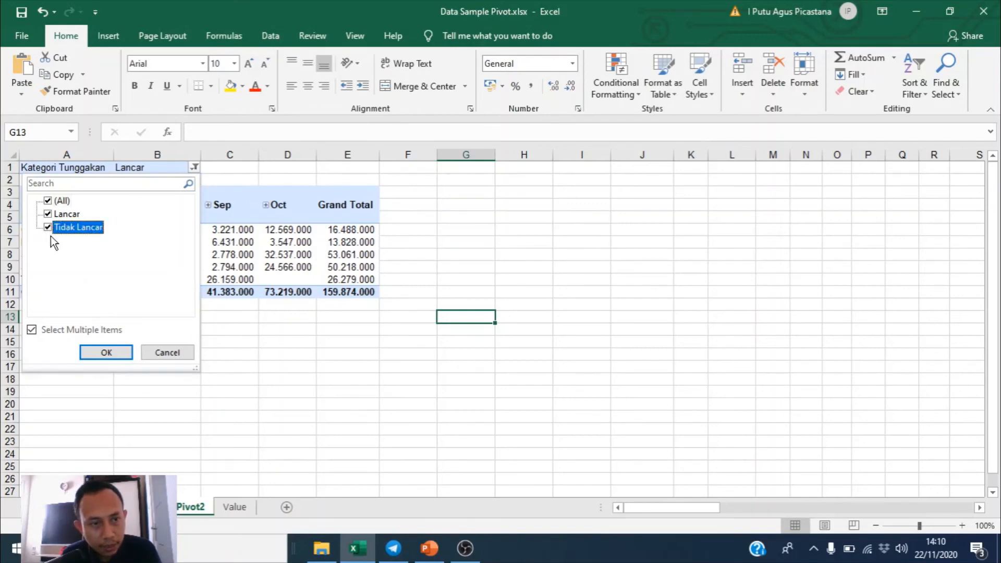
left_click(105, 352)
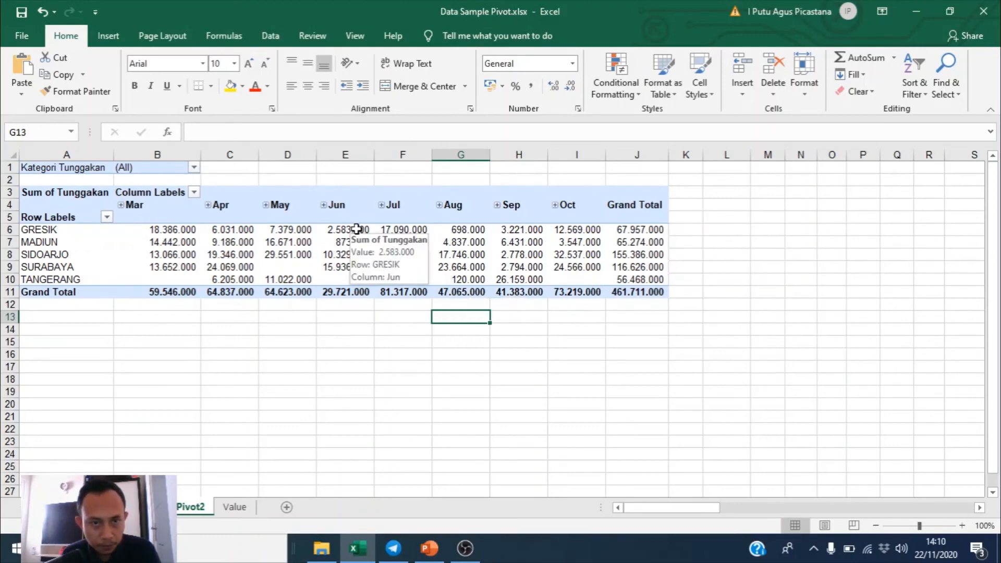
Step: Expand the Mar column group into its billing dates and check GRESIK's amount for 01-Mar
left_click(123, 205)
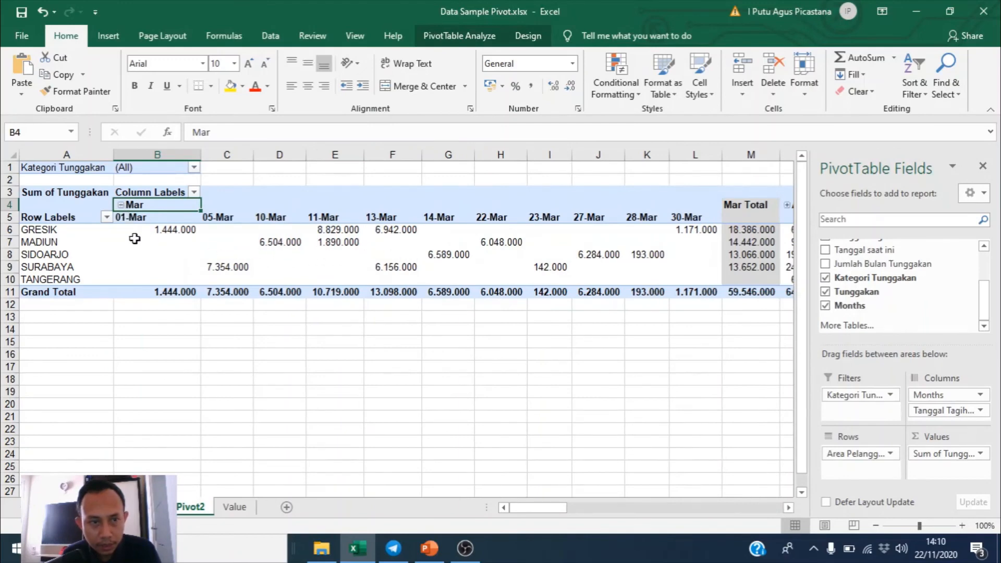
left_click(169, 220)
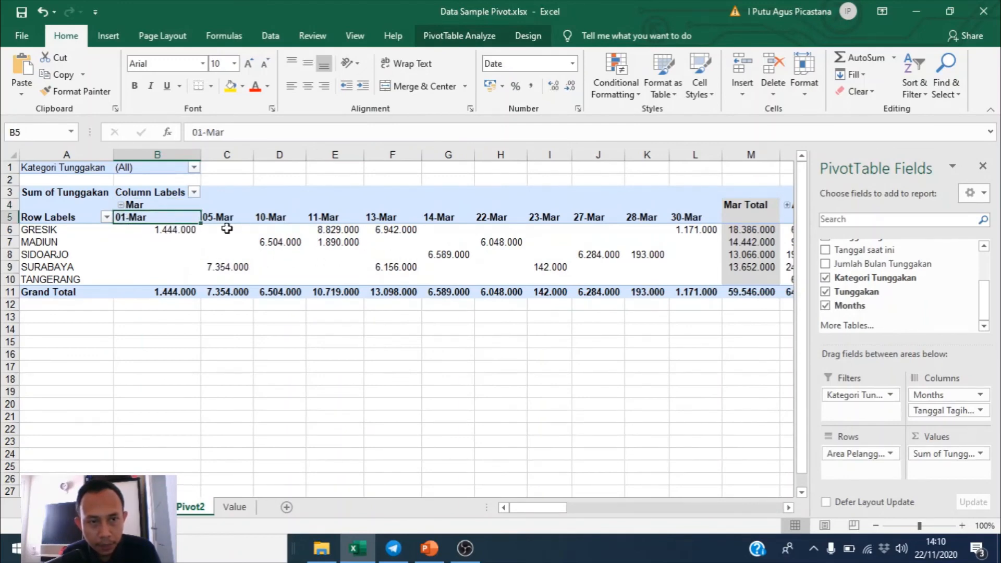
left_click(165, 230)
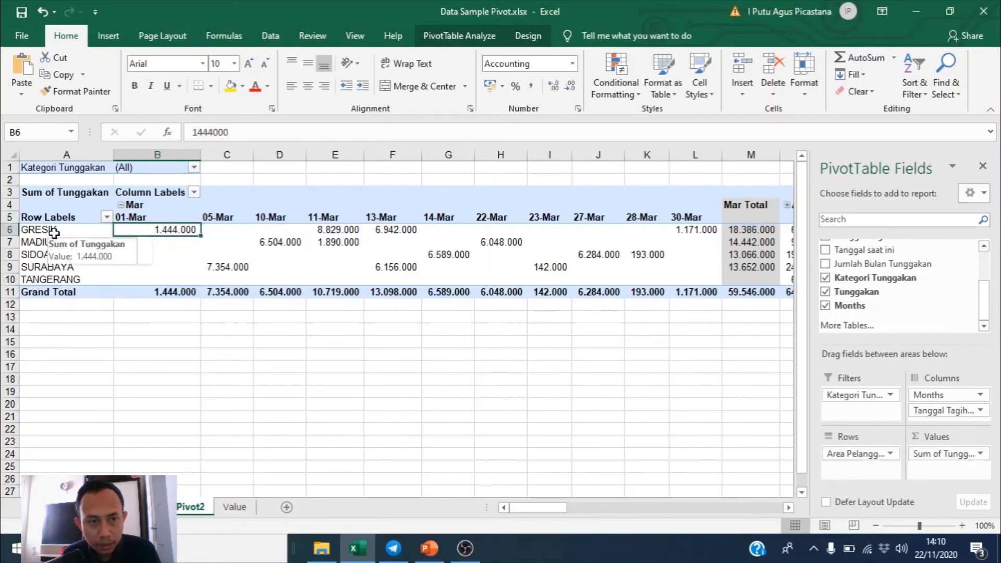
Step: Collapse the Mar column group back to its monthly total and highlight SIDOARJO's Jul and Oct amounts in yellow
left_click_drag(54, 232, 135, 229)
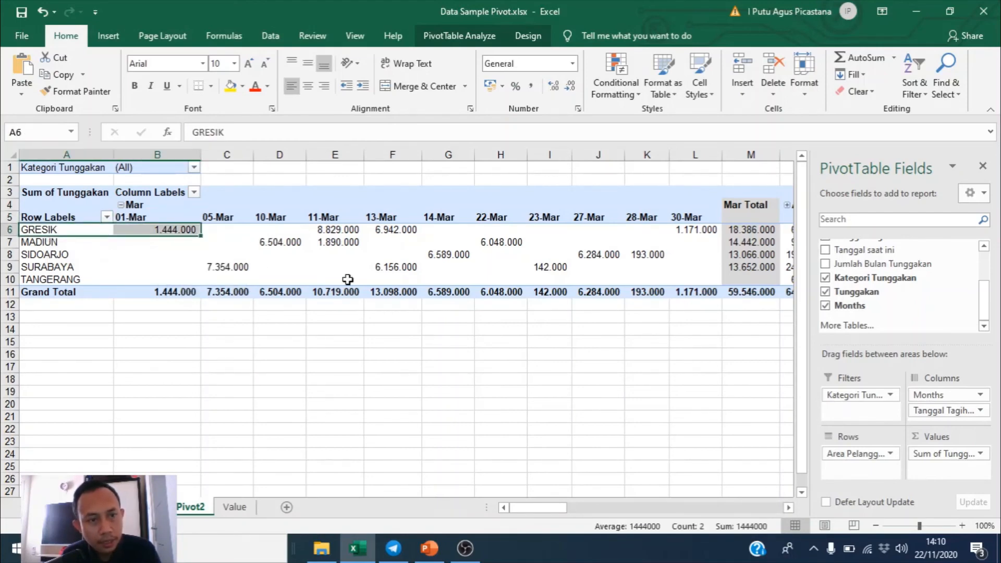
key("ctrl+z")
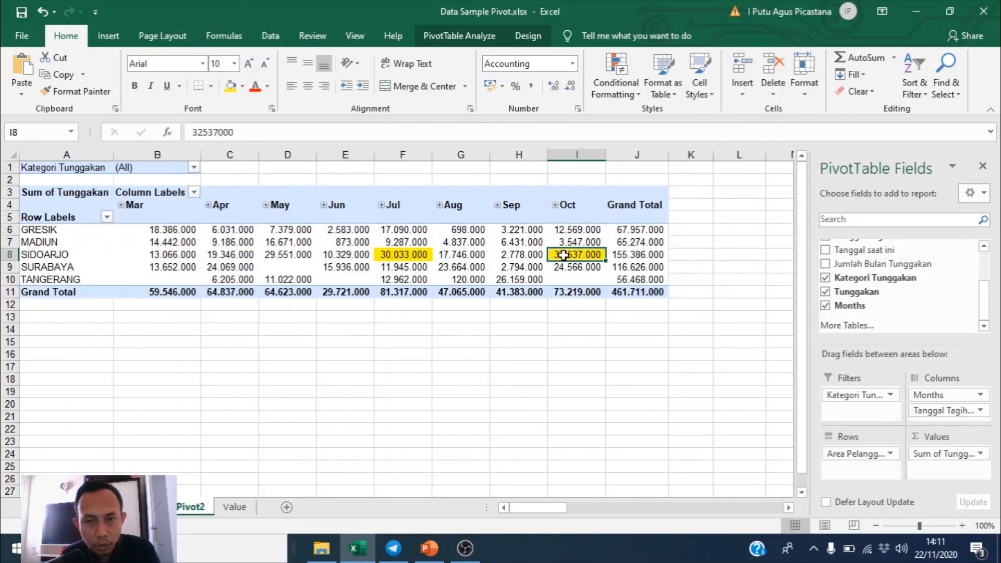
left_click(597, 380)
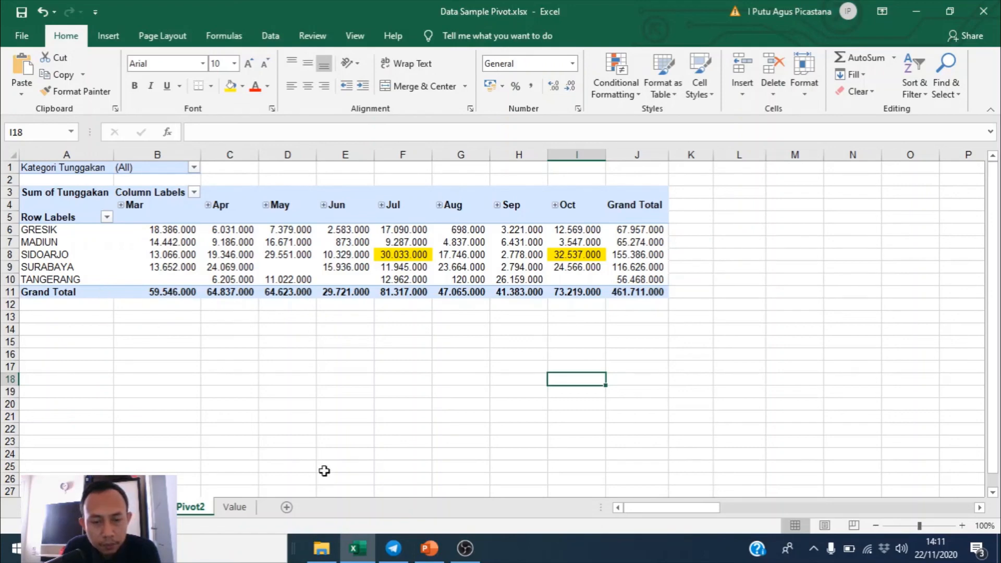
Step: Review the PivotTable's area rows, month headings from Mar to Oct, Kategori Tunggakan filter options and the amounts in B6:I10
left_click_drag(65, 230, 65, 280)
left_click_drag(145, 208, 592, 206)
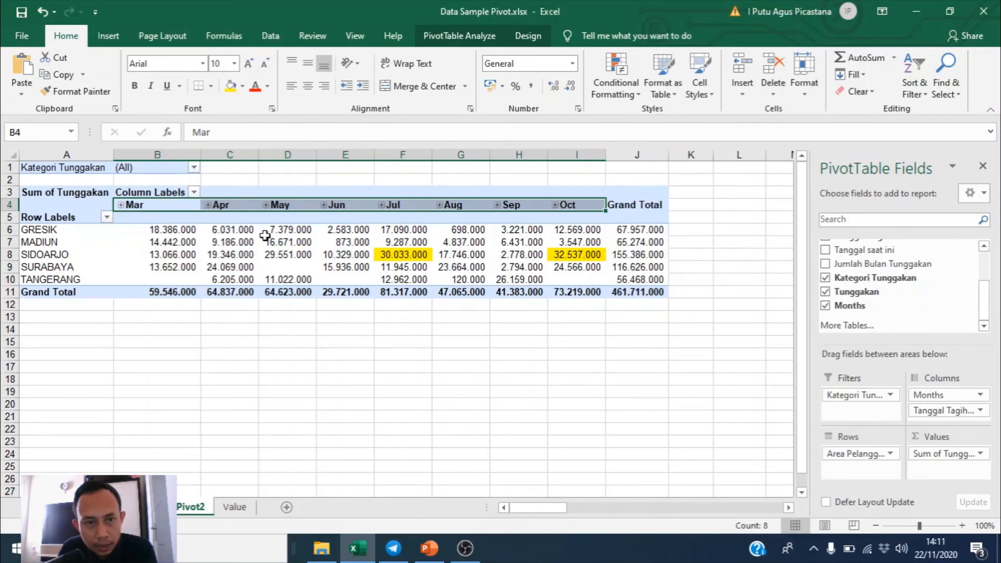
left_click(34, 168)
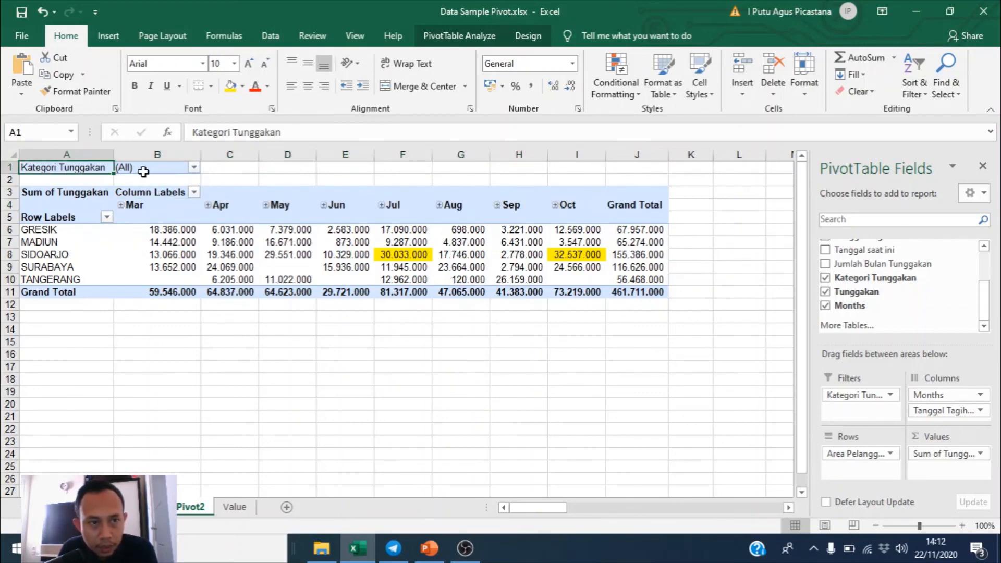
left_click(194, 167)
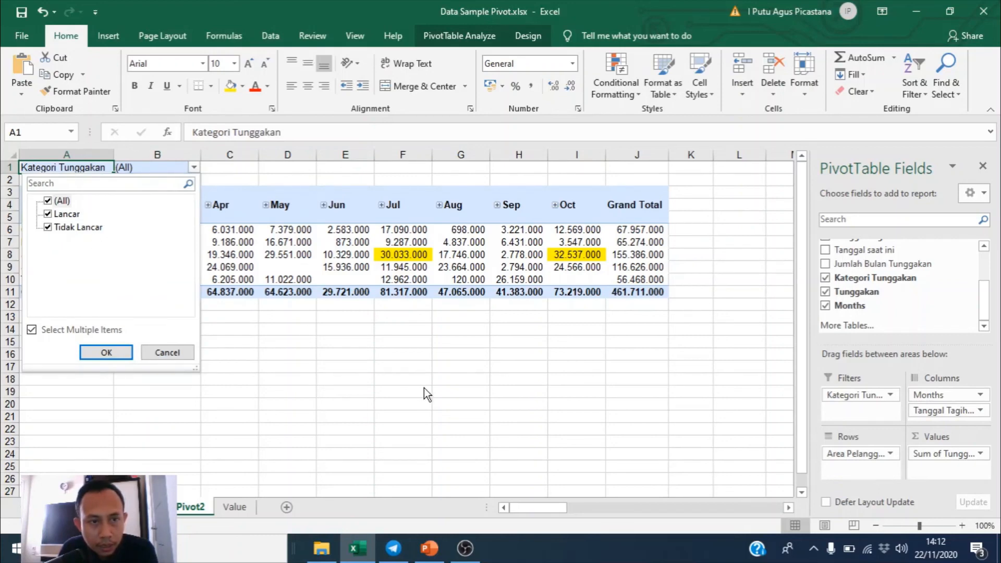
left_click(454, 372)
left_click_drag(170, 234, 593, 277)
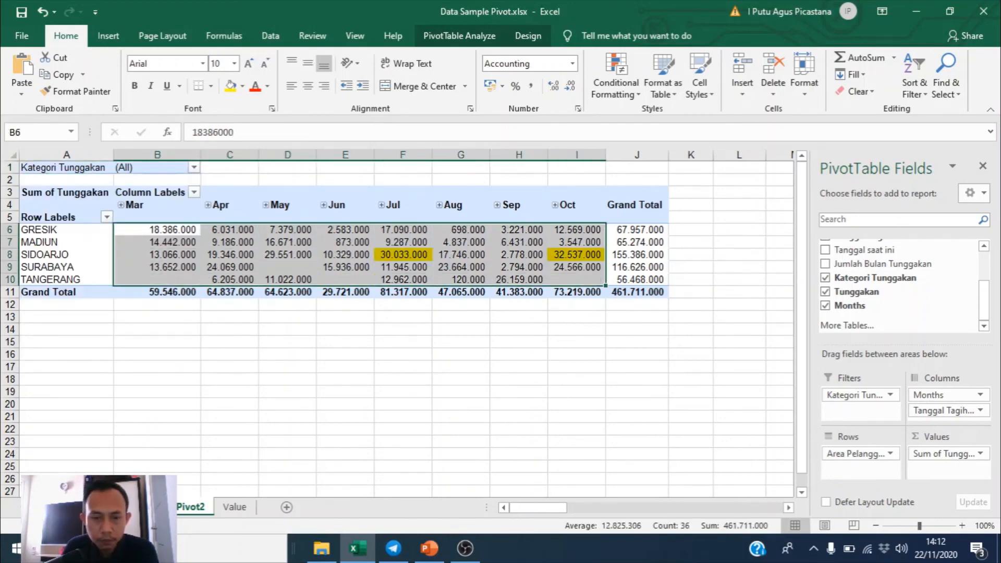